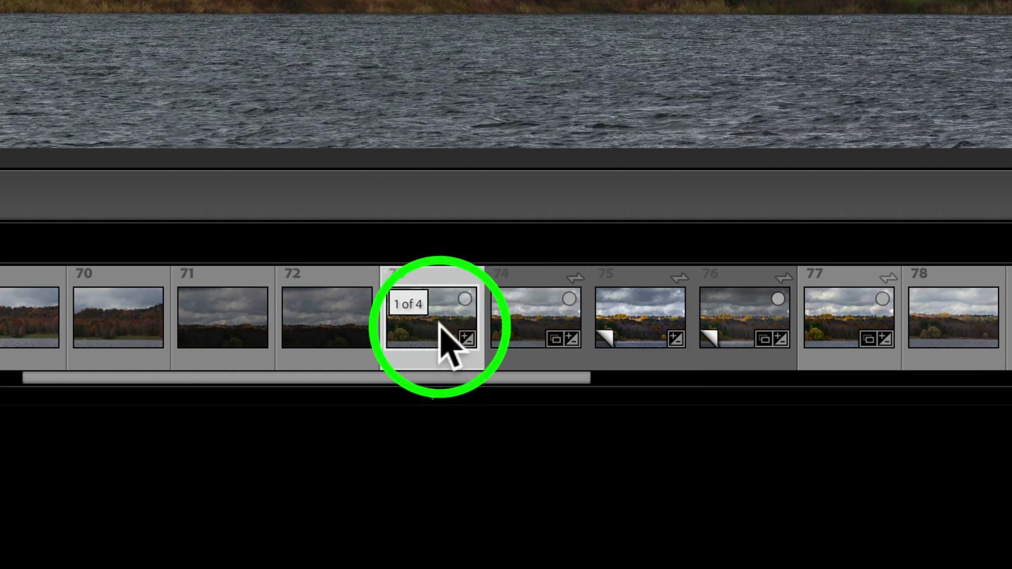
Step: Select the original raw photo _MG_0562.CR2 in the stack and transfer it from the Library module to DxO PhotoLab 5
left_click(529, 332)
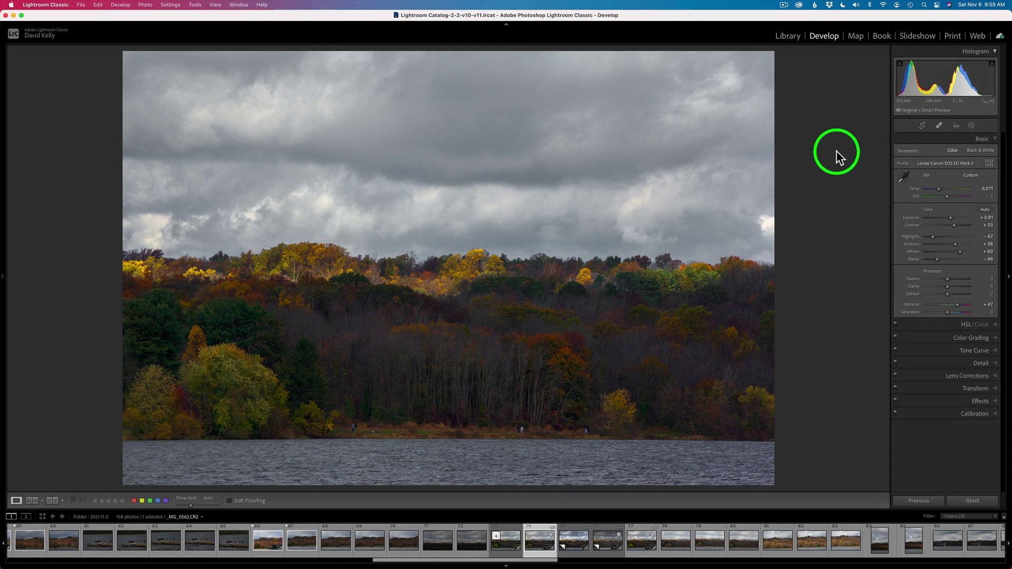
left_click(793, 37)
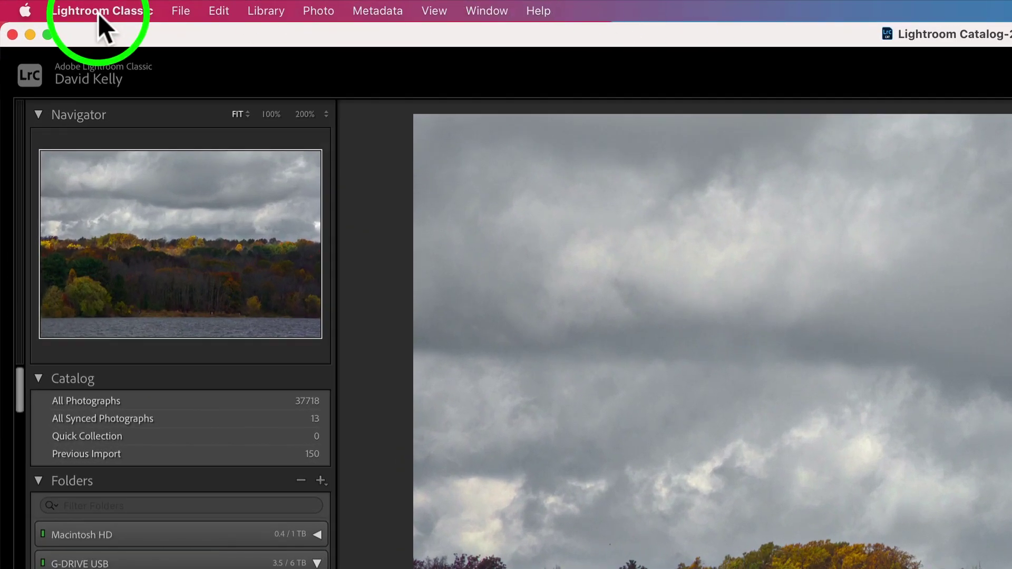
left_click(181, 6)
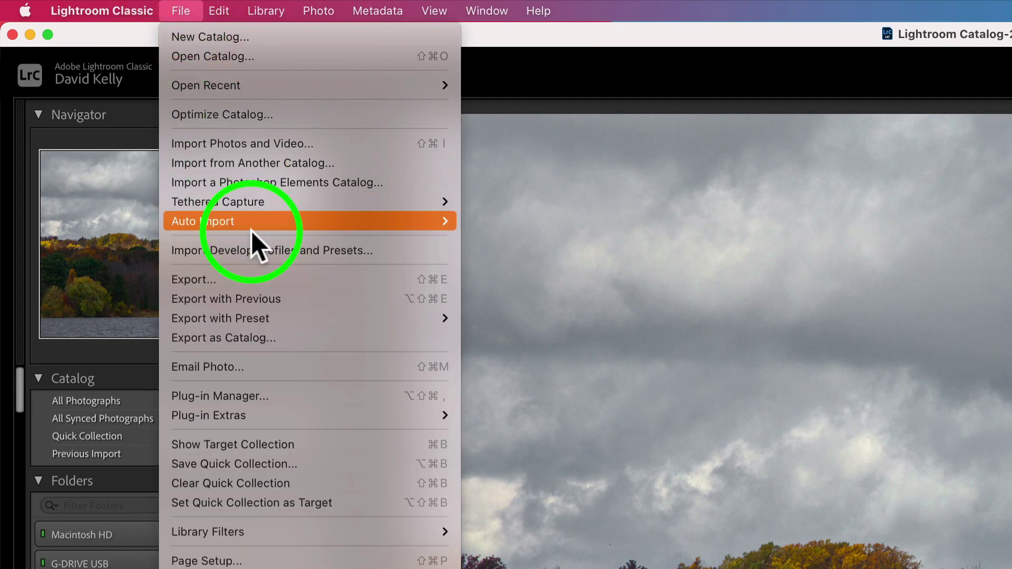
mouse_move(248, 418)
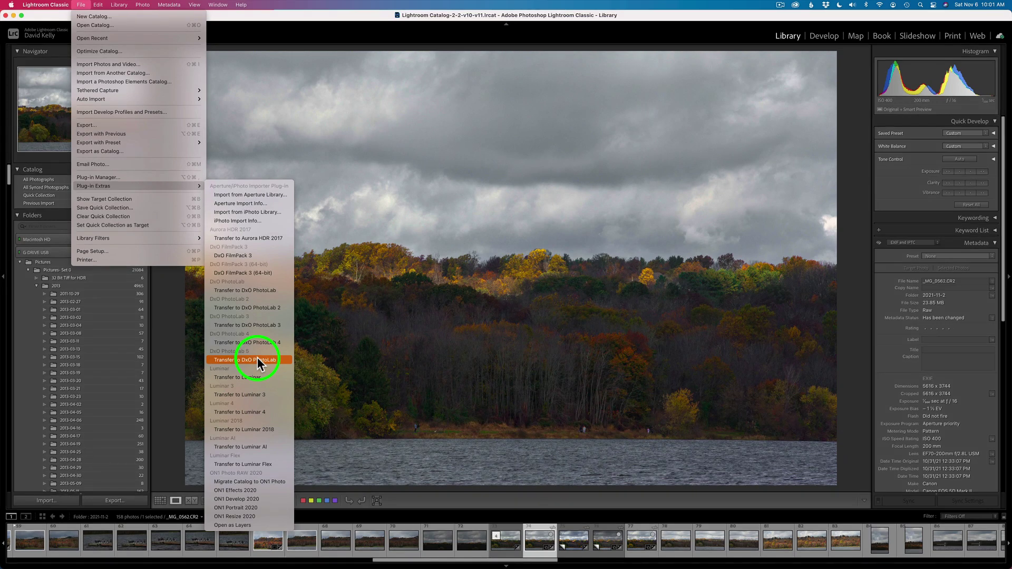
left_click(257, 359)
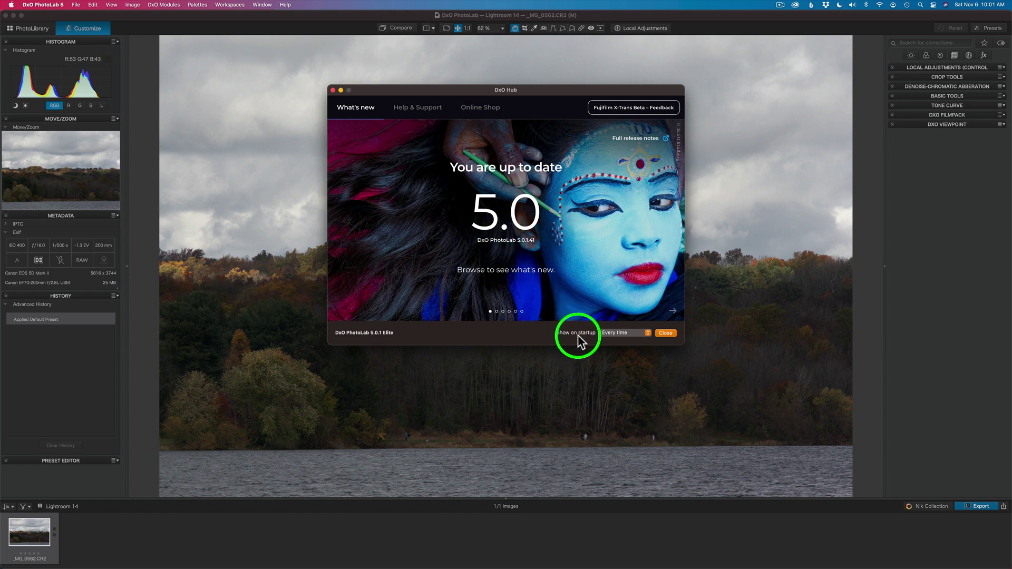
Step: Review the startup display options of the DxO Hub window and close it, keeping Every time
left_click(648, 333)
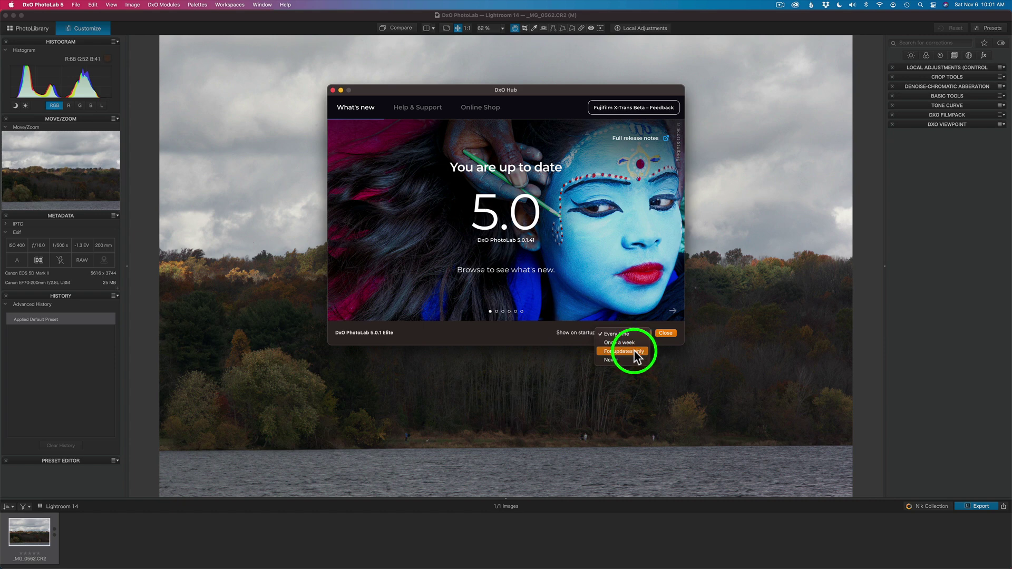
left_click(543, 333)
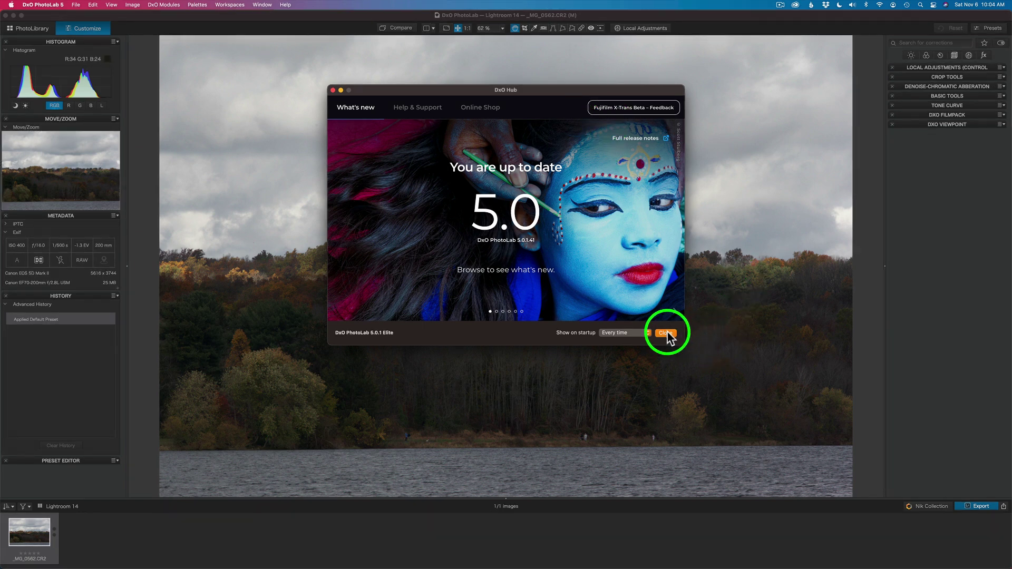
left_click(666, 332)
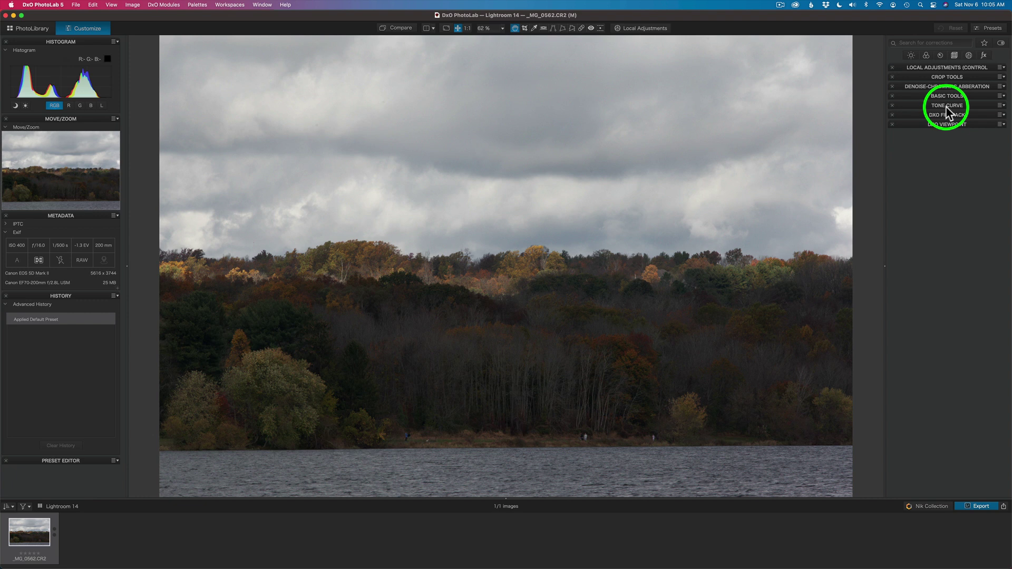
Step: Examine the tools that can be added to the Local Adjustments palette and the list of saved workspaces
left_click(1002, 67)
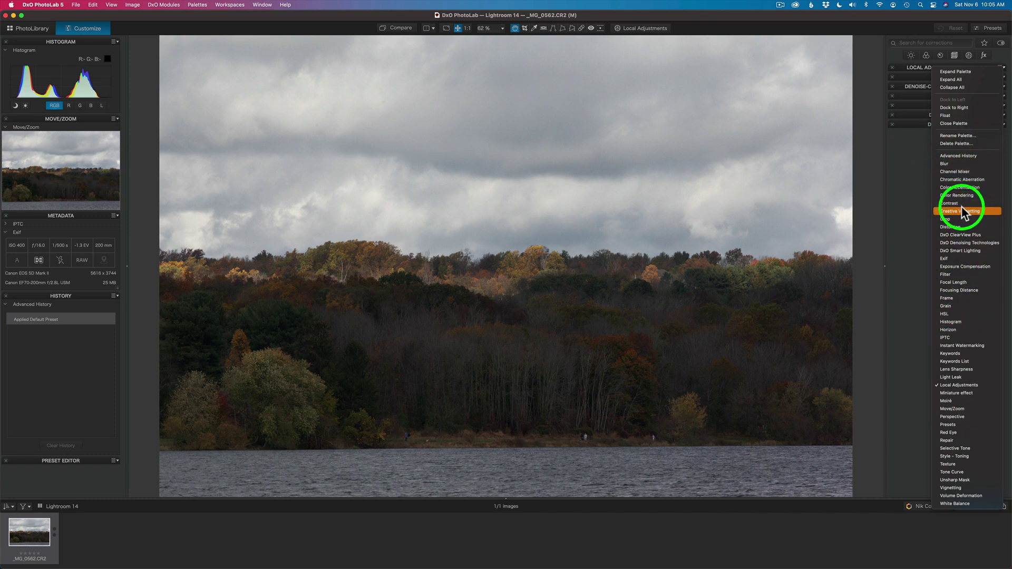
left_click(911, 185)
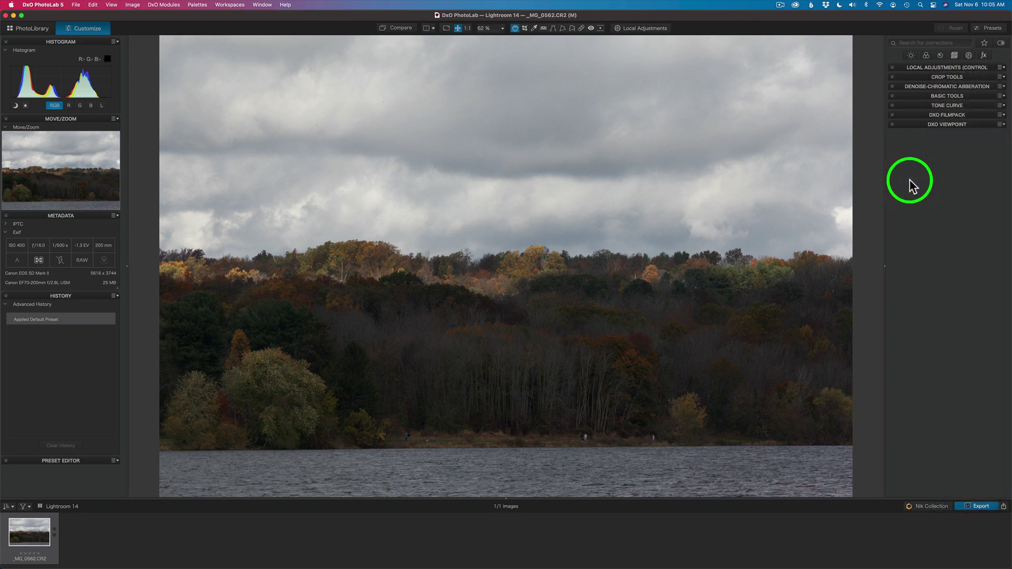
left_click(232, 6)
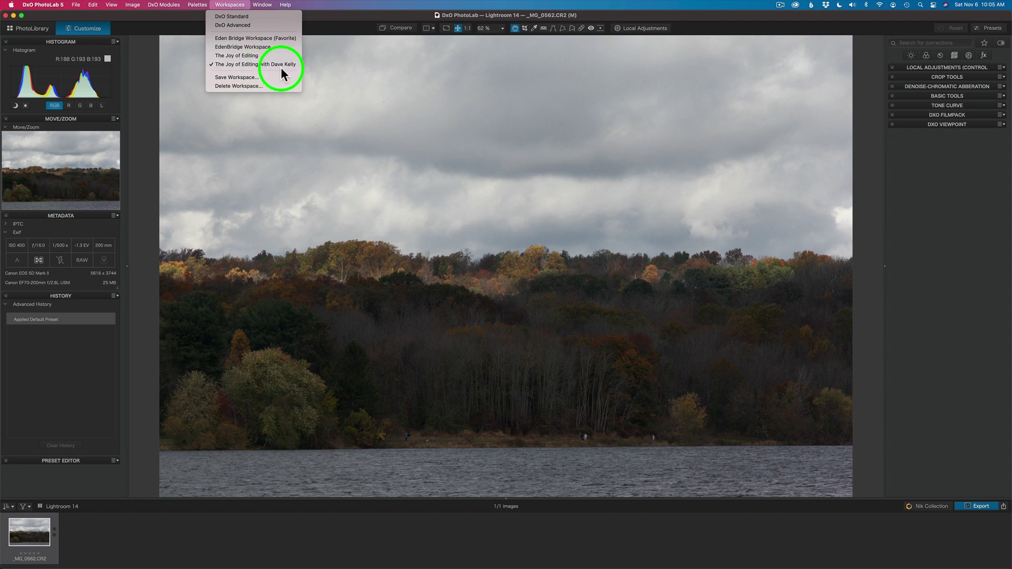
left_click(710, 28)
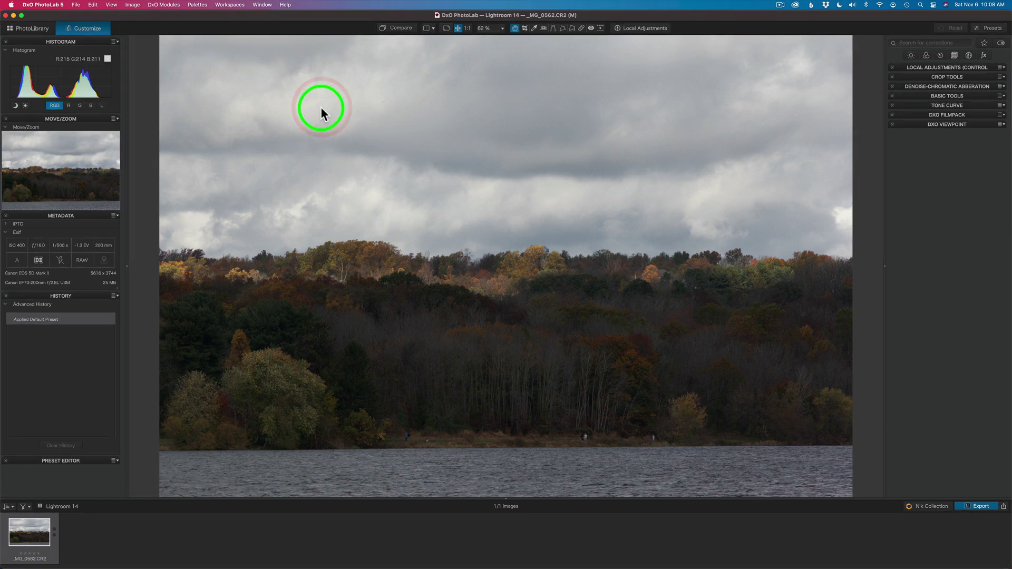
Step: Check the default preset choices for new RAW images in the General preferences, leaving 1 - DxO Standard selected
left_click(50, 7)
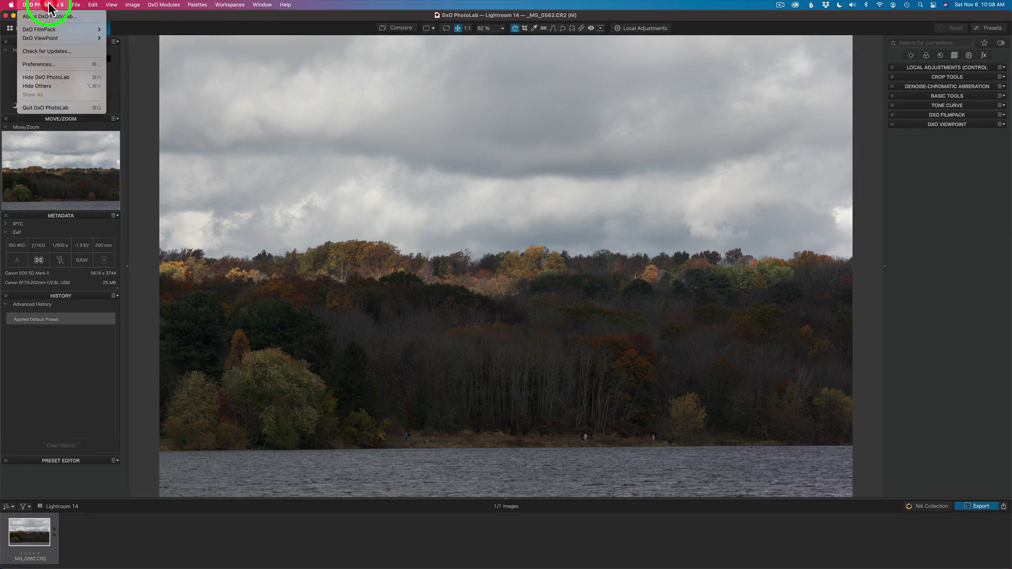
left_click(53, 63)
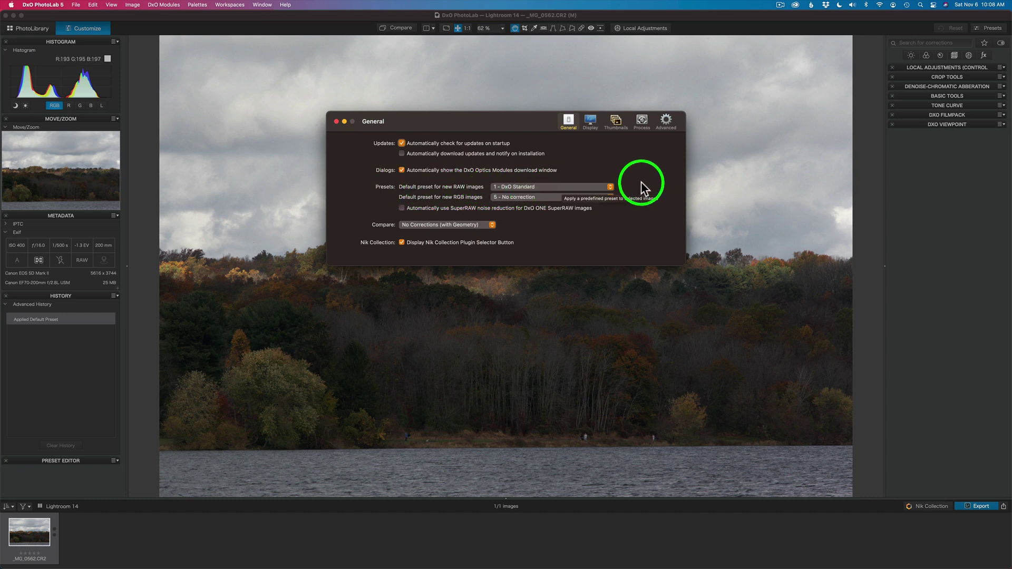
left_click(610, 187)
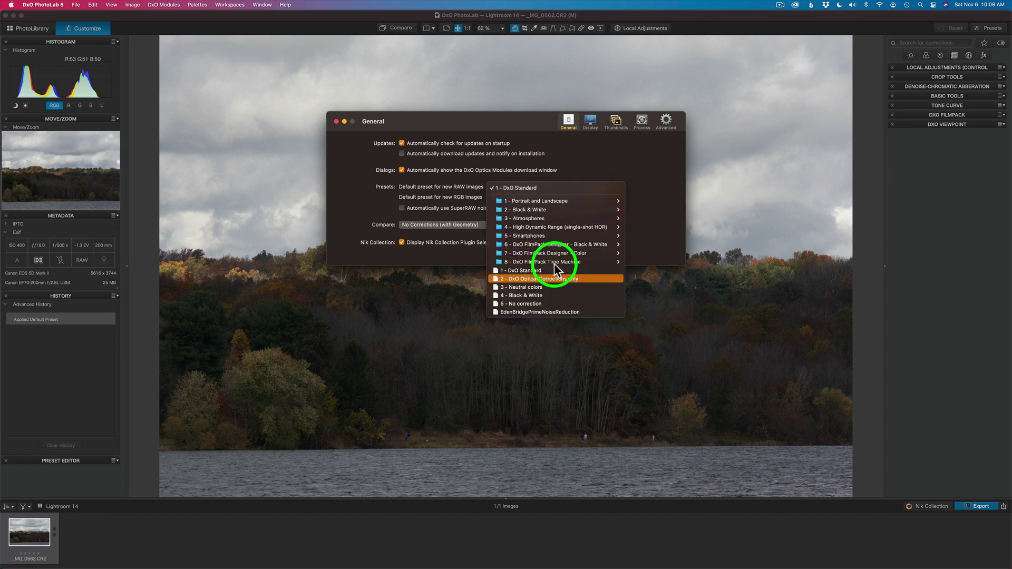
left_click(612, 157)
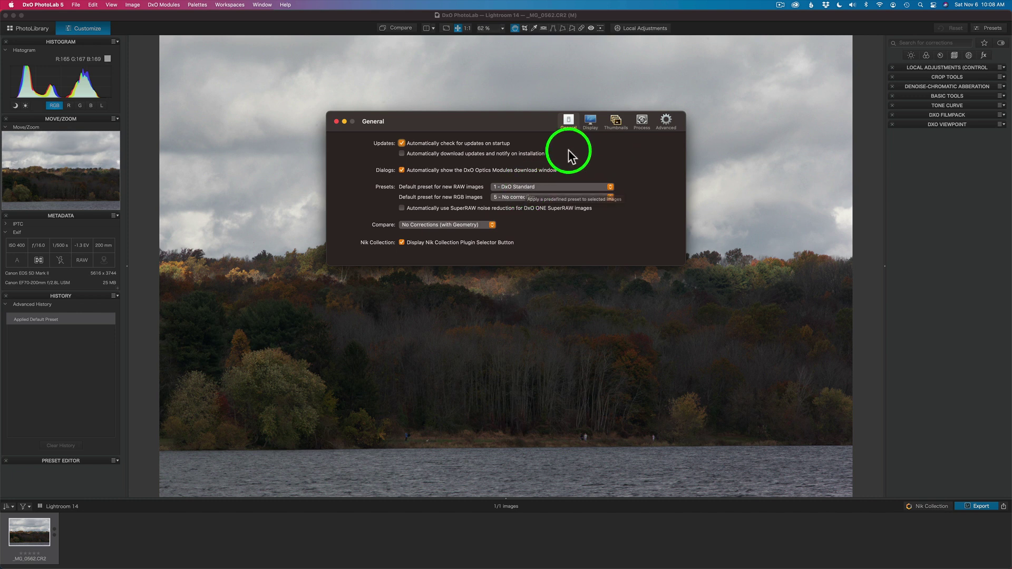
left_click(336, 122)
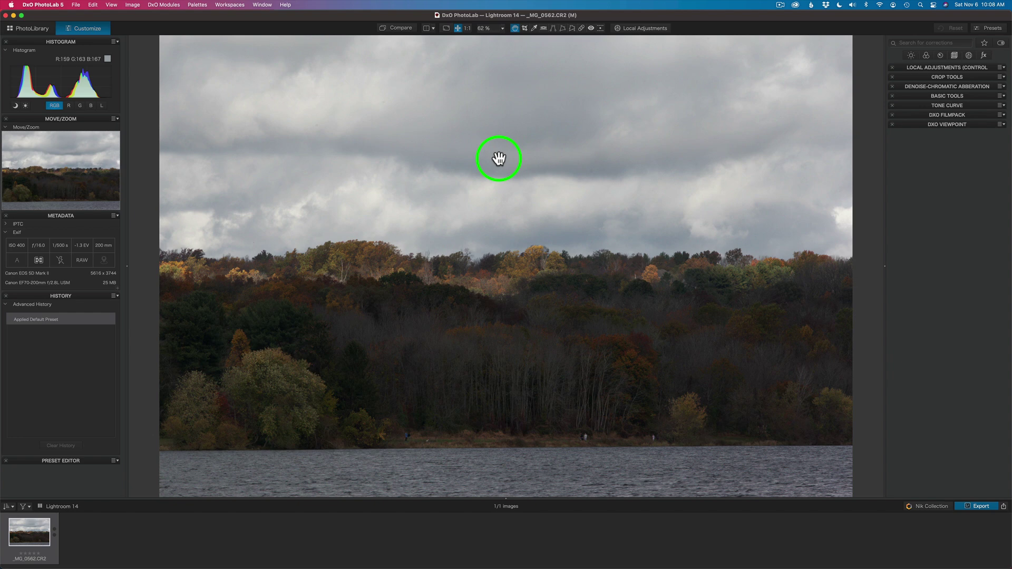
Step: Compare the photo with its uncorrected version, and check the effect of DxO Smart Lighting by switching it off and on
left_click(402, 30)
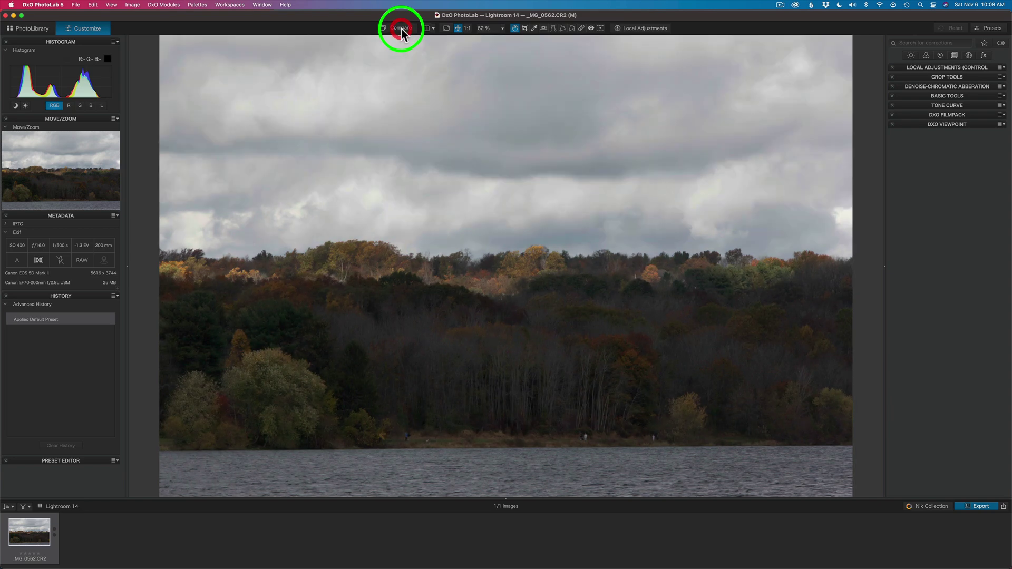
left_click(400, 27)
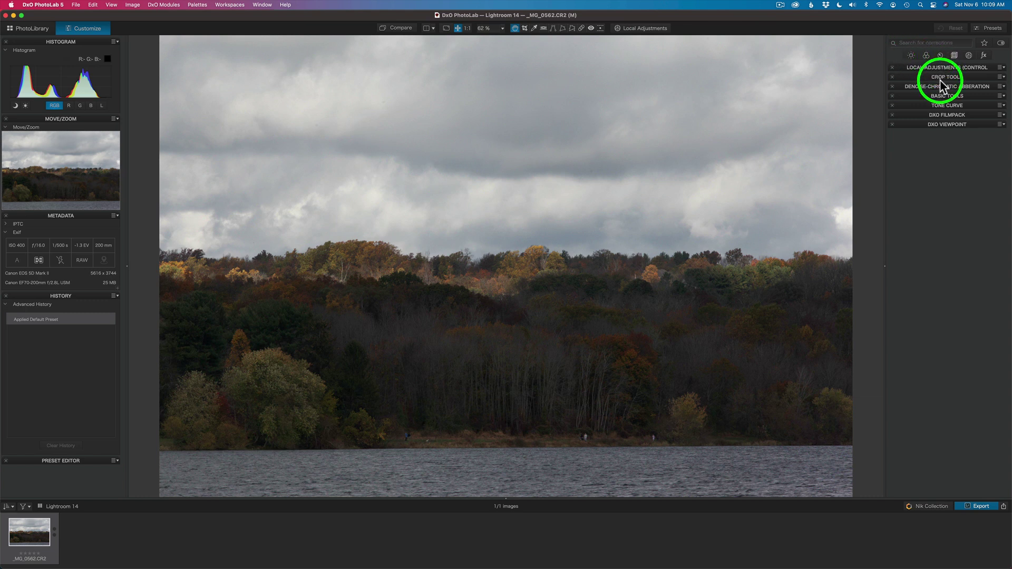
left_click(944, 96)
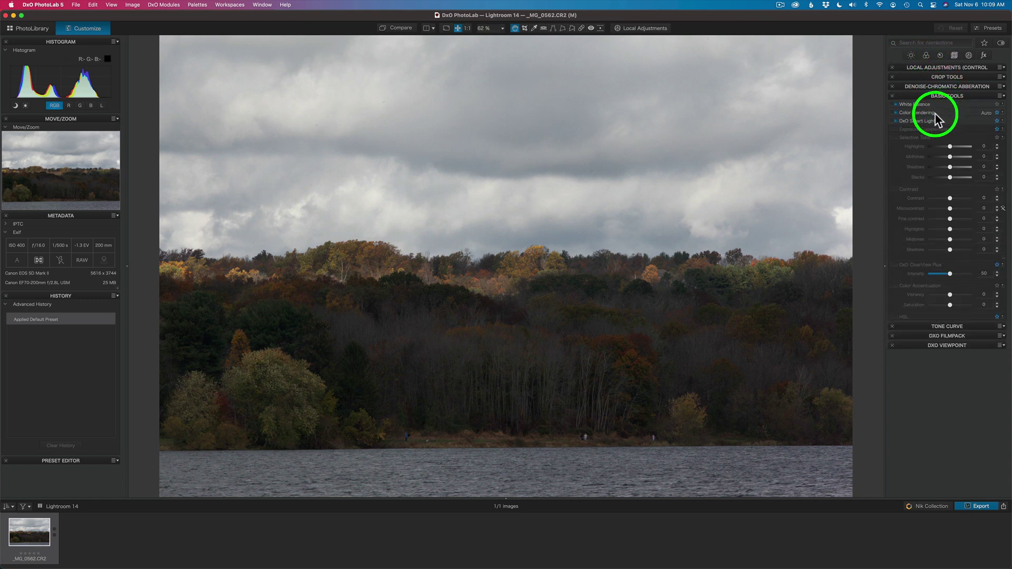
left_click(897, 121)
left_click(897, 121)
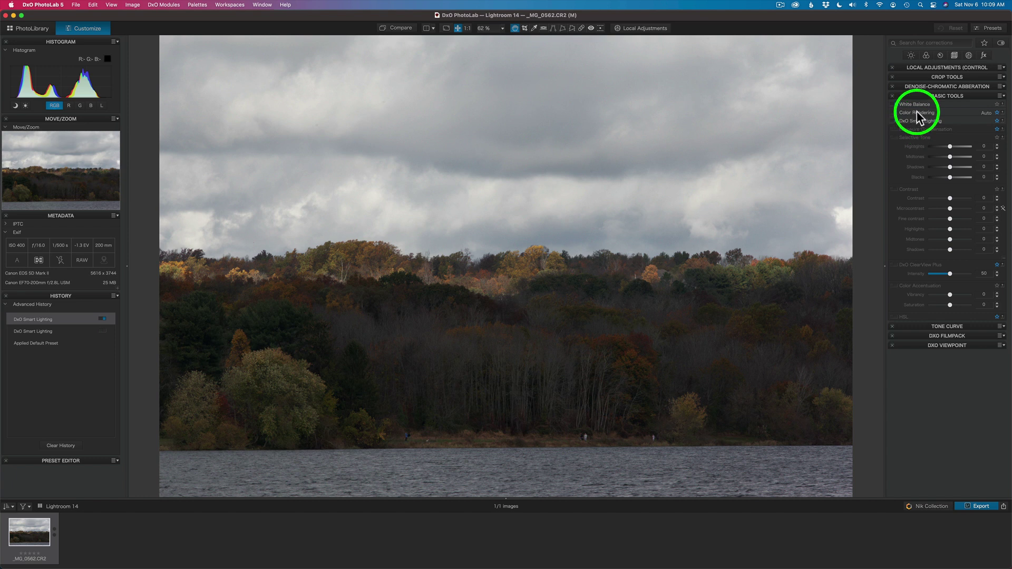
Step: Try the Camera Body category in Color Rendering and browse its list of camera renderings
left_click(917, 112)
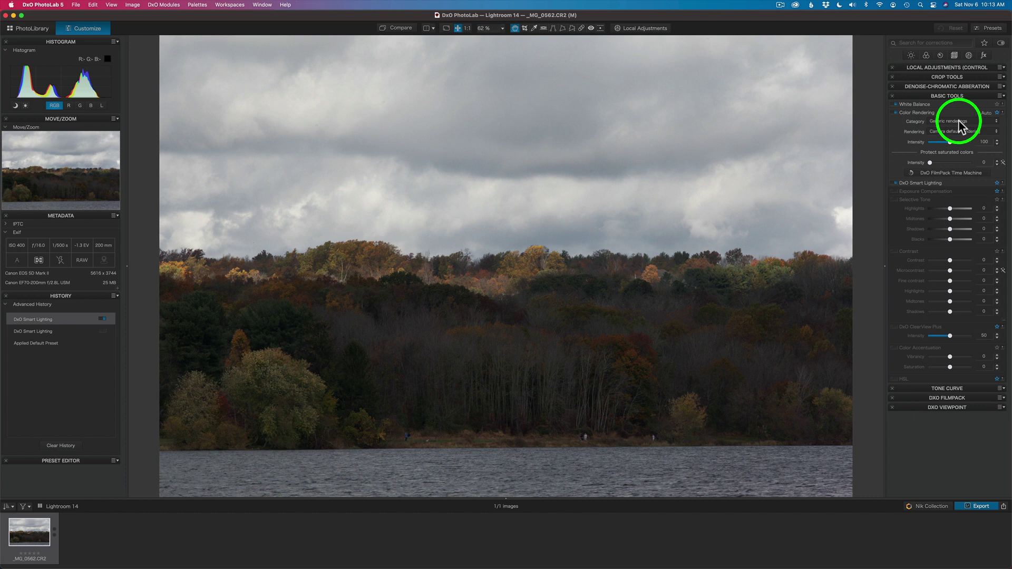
left_click(993, 123)
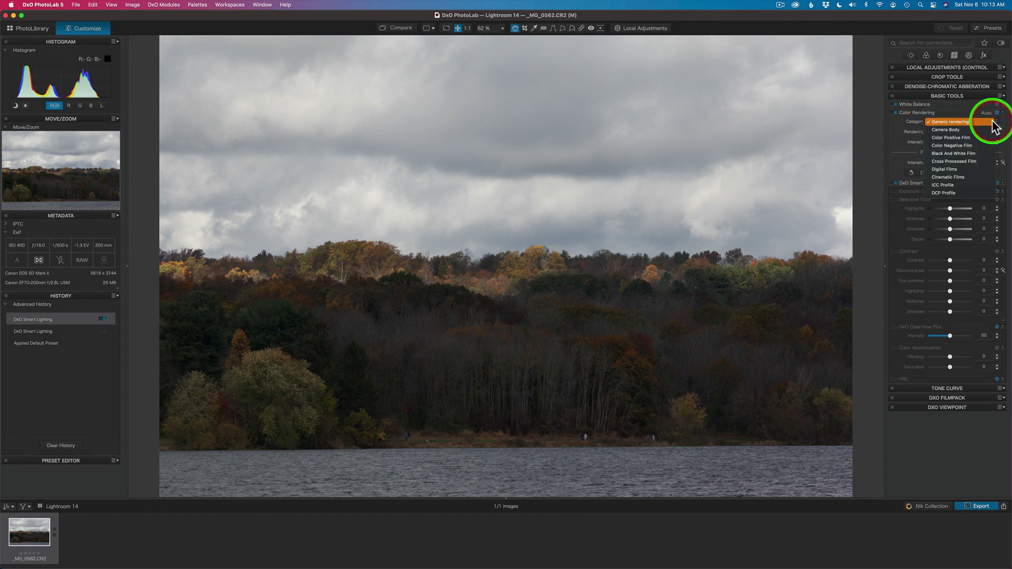
left_click(958, 129)
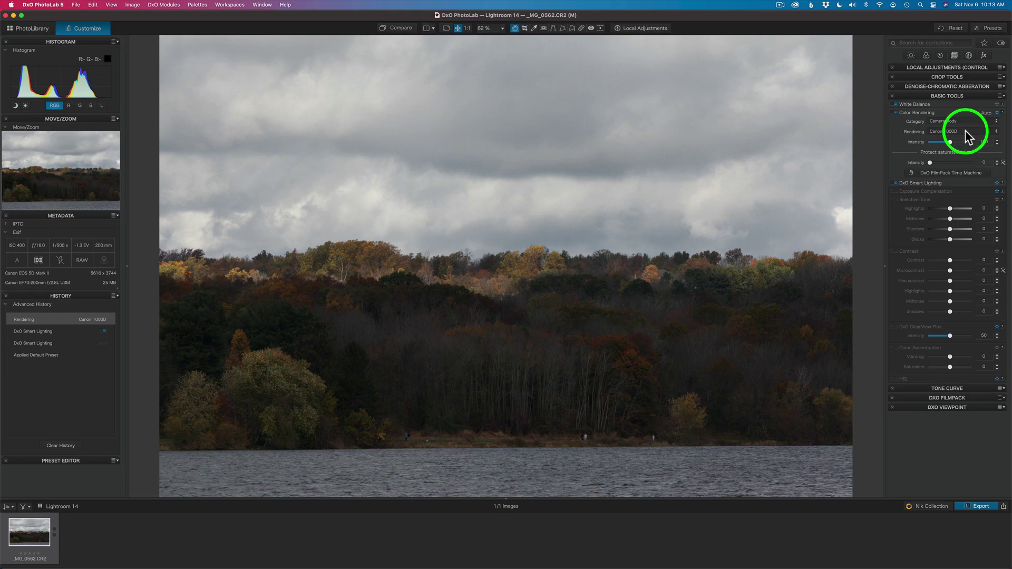
left_click(965, 131)
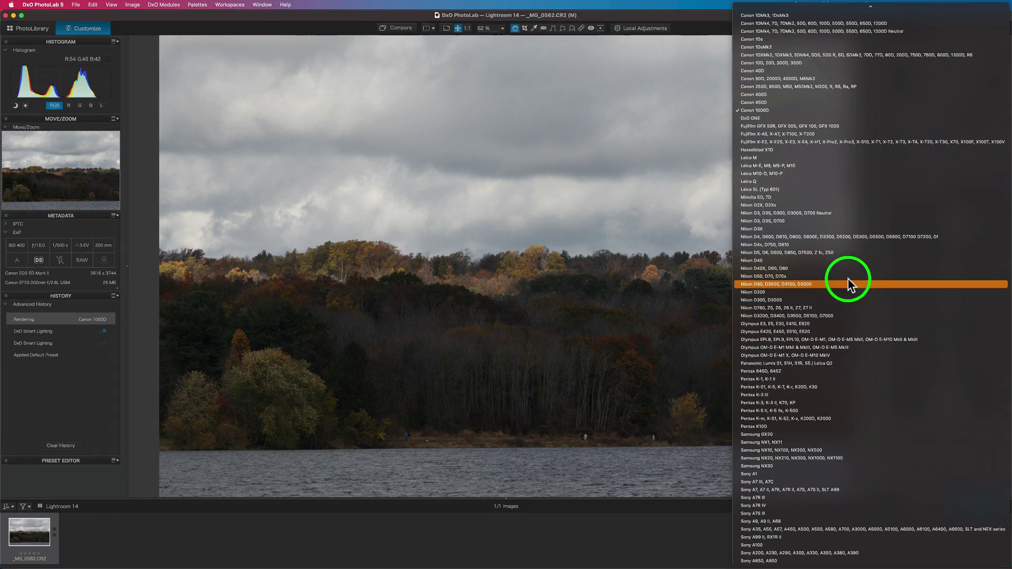
left_click(710, 26)
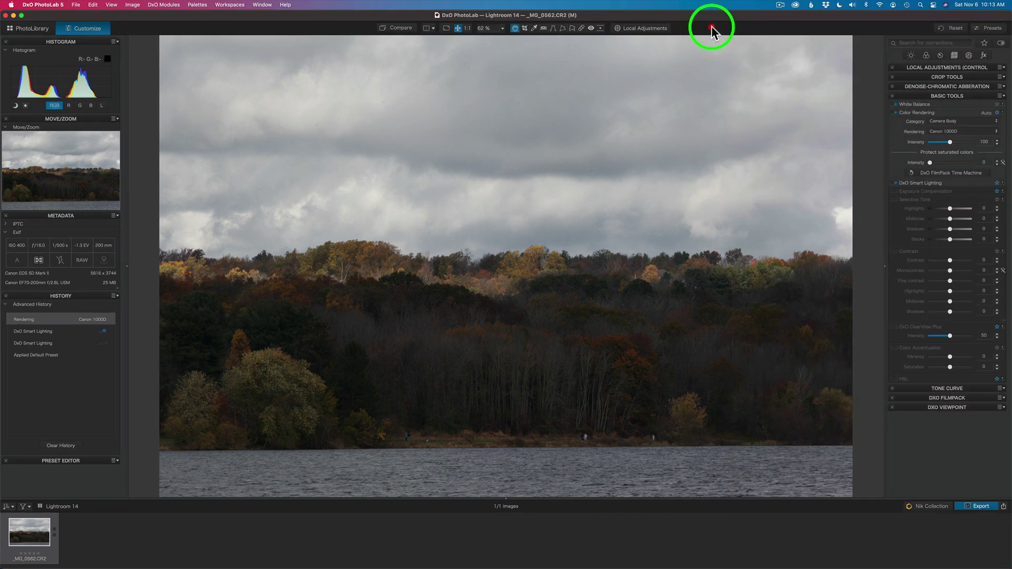
Step: Try the Generic renderings and Color Positive Film categories in Color Rendering, and browse the positive film renderings
left_click(988, 124)
left_click(964, 114)
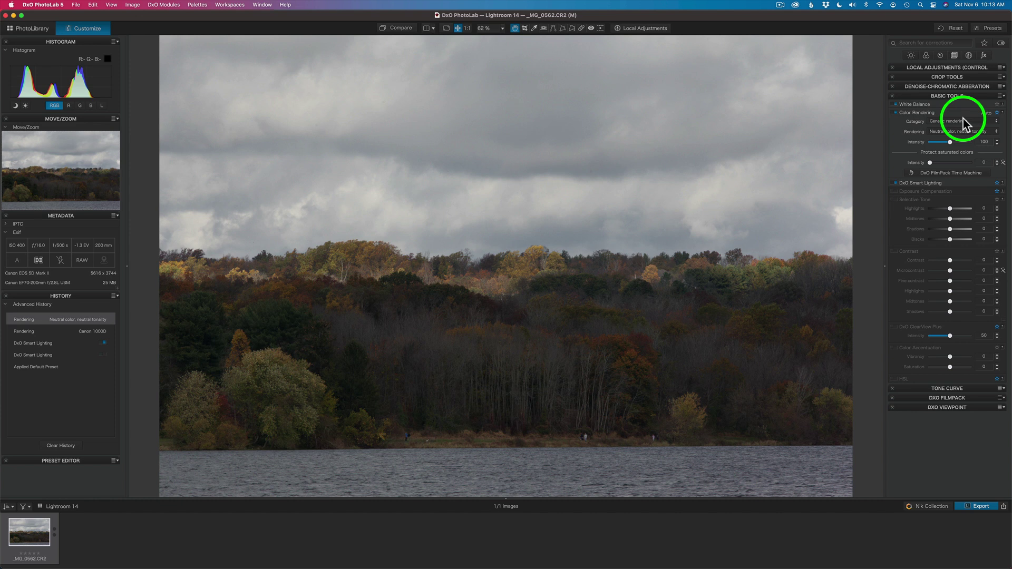
left_click(995, 125)
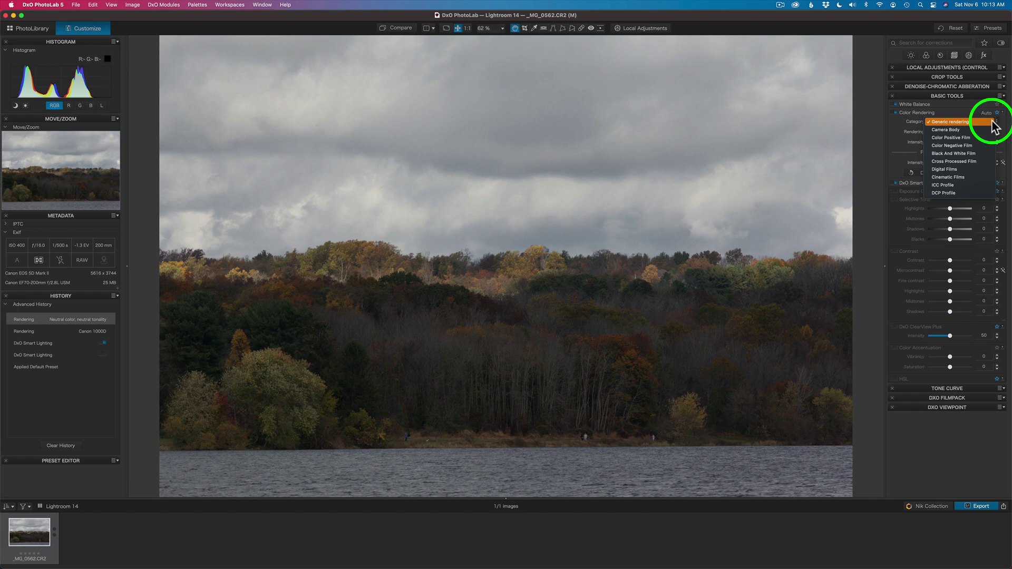
left_click(966, 137)
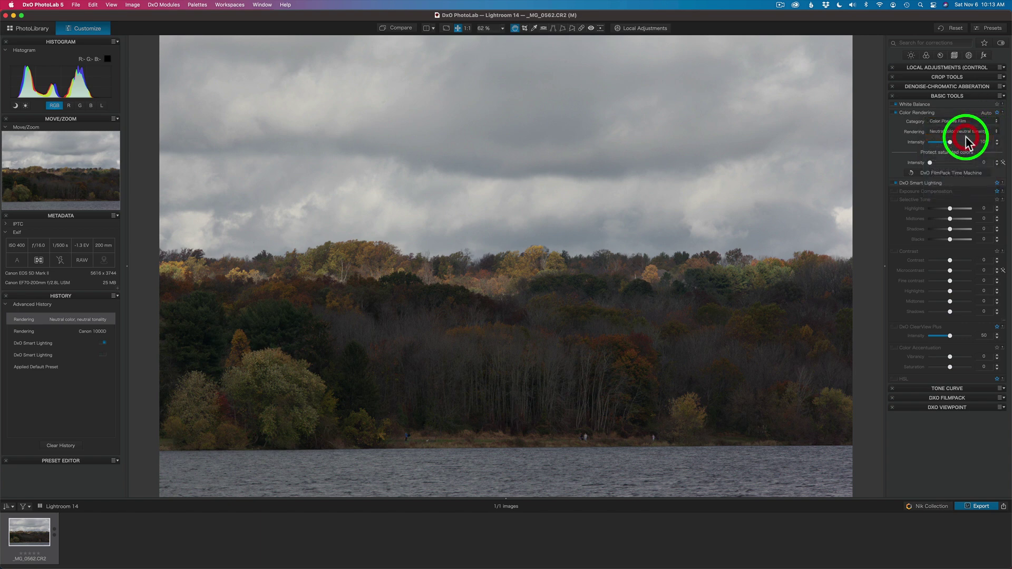
left_click(968, 131)
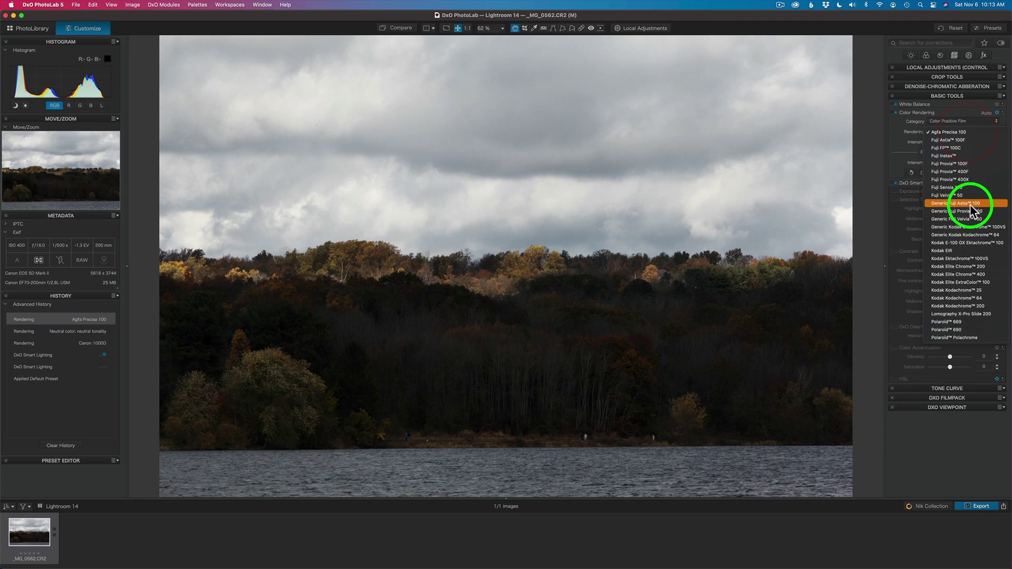
left_click(961, 124)
Step: Set the Color Rendering category to Digital Films and try Fuji ProNeg High before applying Fuji Eterna
left_click(959, 122)
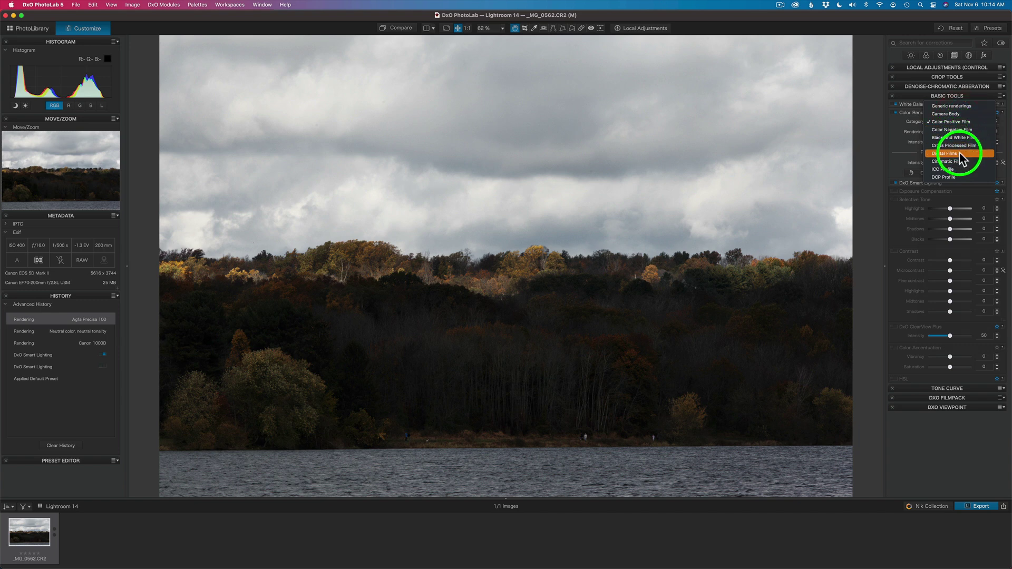
left_click(959, 154)
left_click(958, 133)
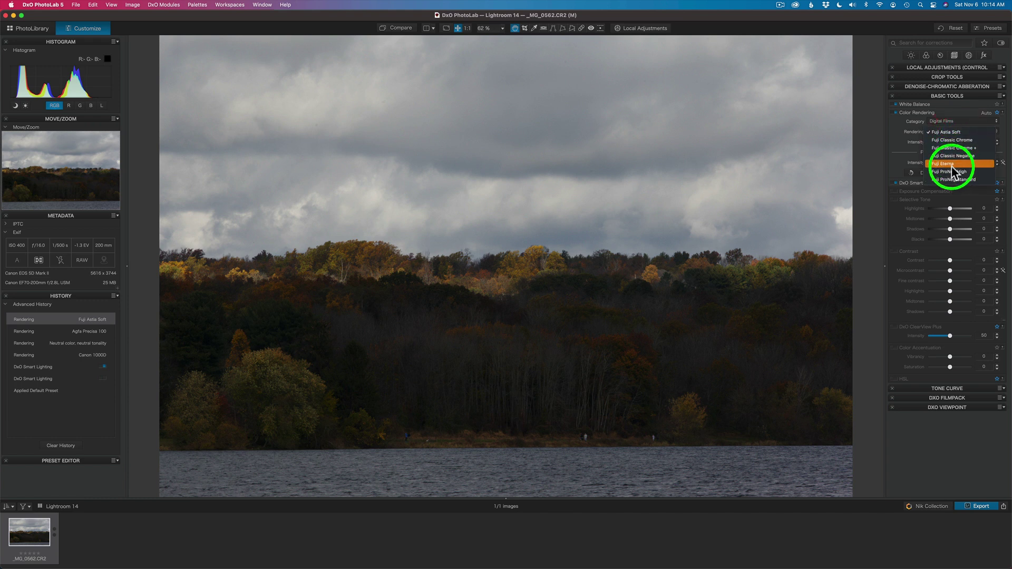
left_click(947, 171)
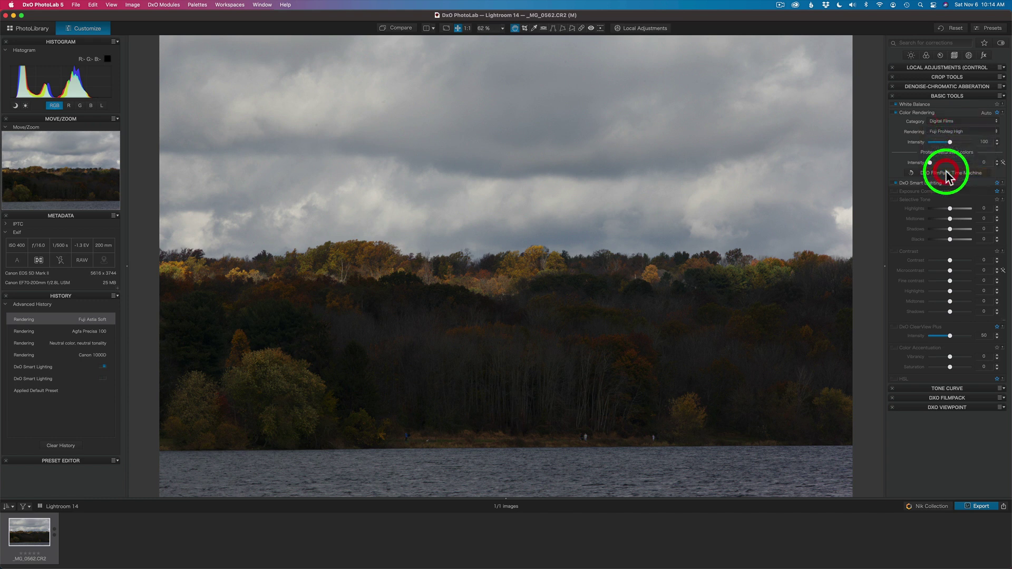
left_click(955, 132)
left_click(952, 125)
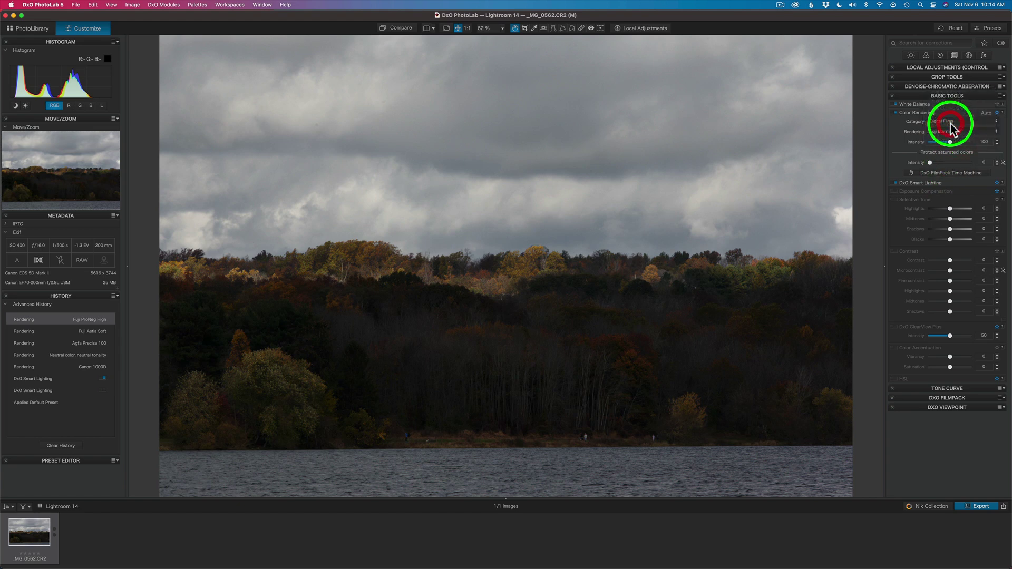
Step: Set the Color Rendering category to Generic renderings and apply the Camera default rendering
left_click(952, 122)
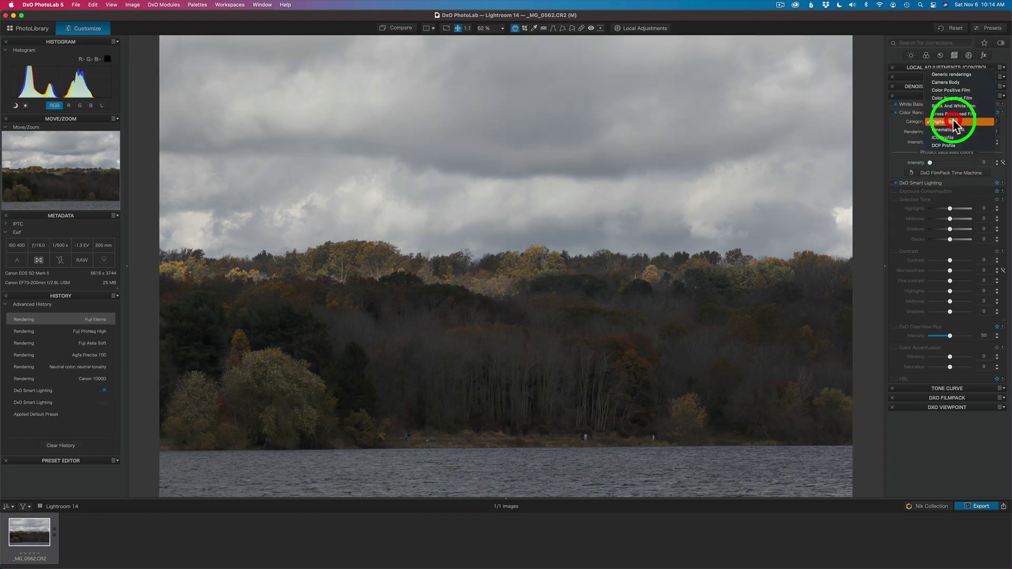
left_click(899, 122)
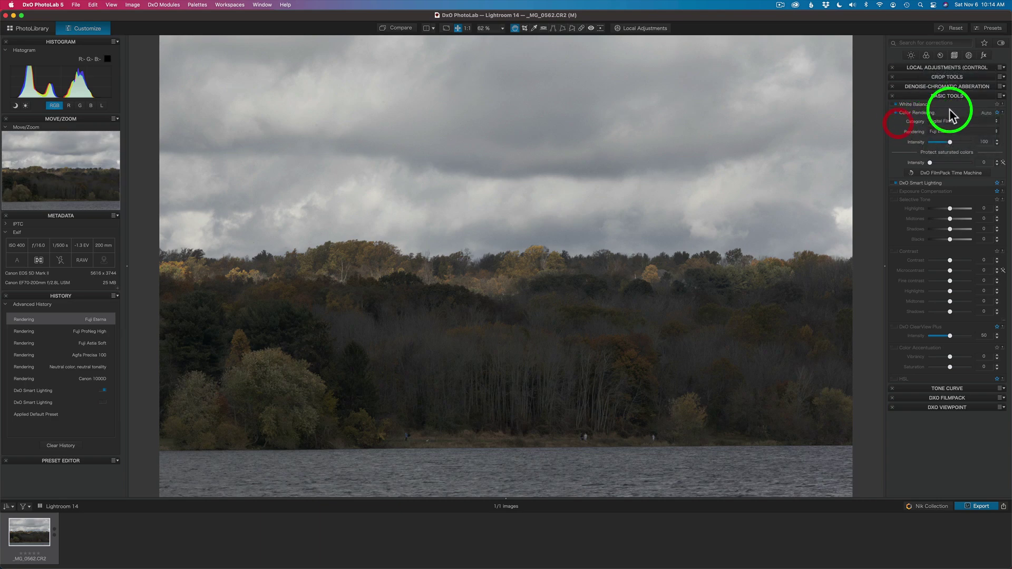
left_click(956, 122)
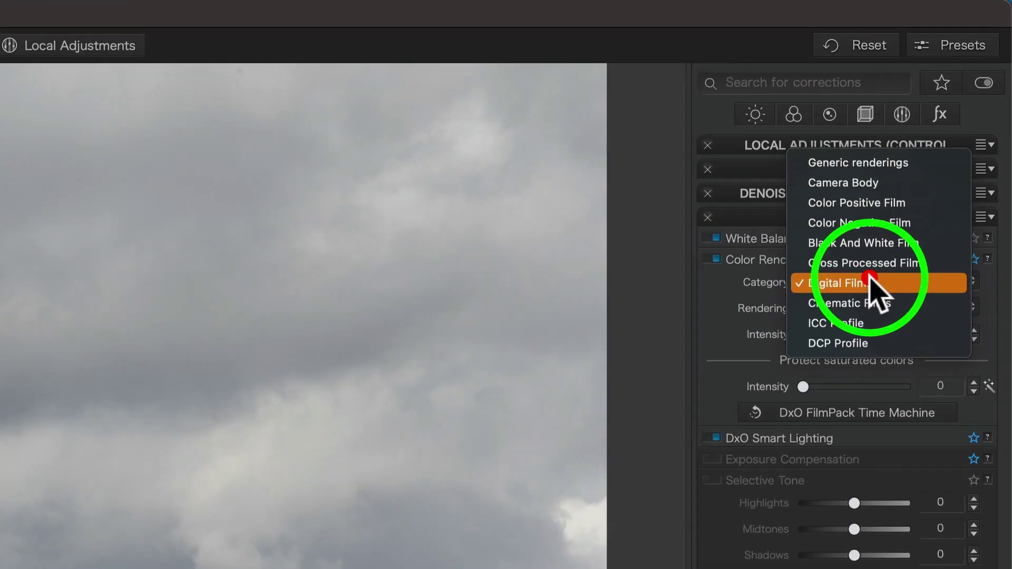
left_click(898, 164)
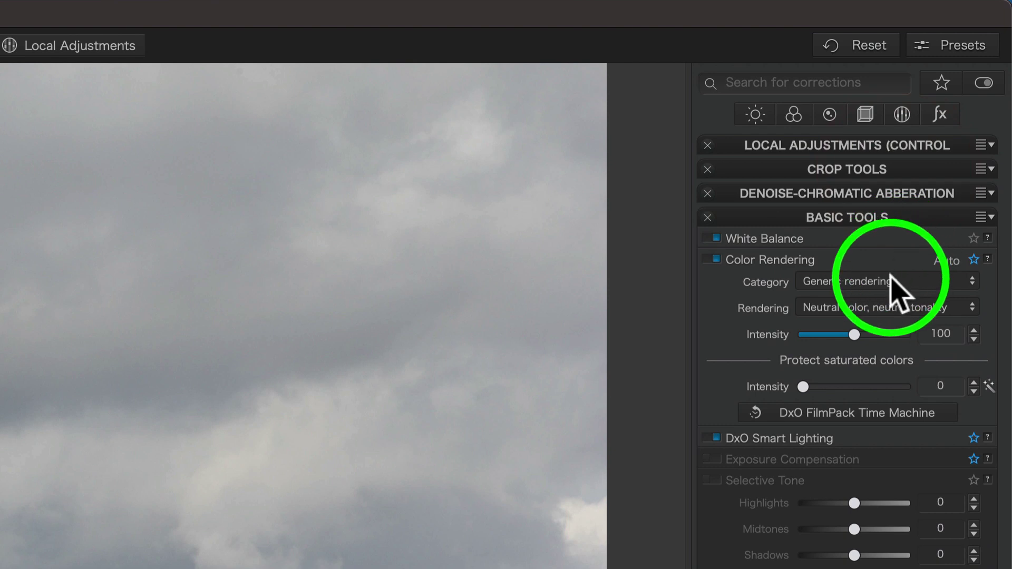
left_click(928, 308)
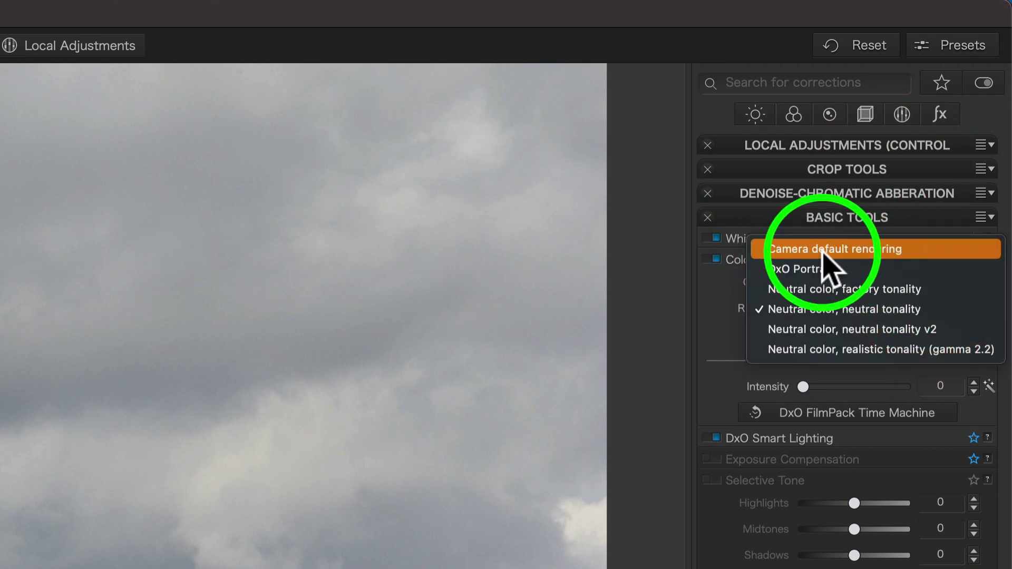
left_click(861, 250)
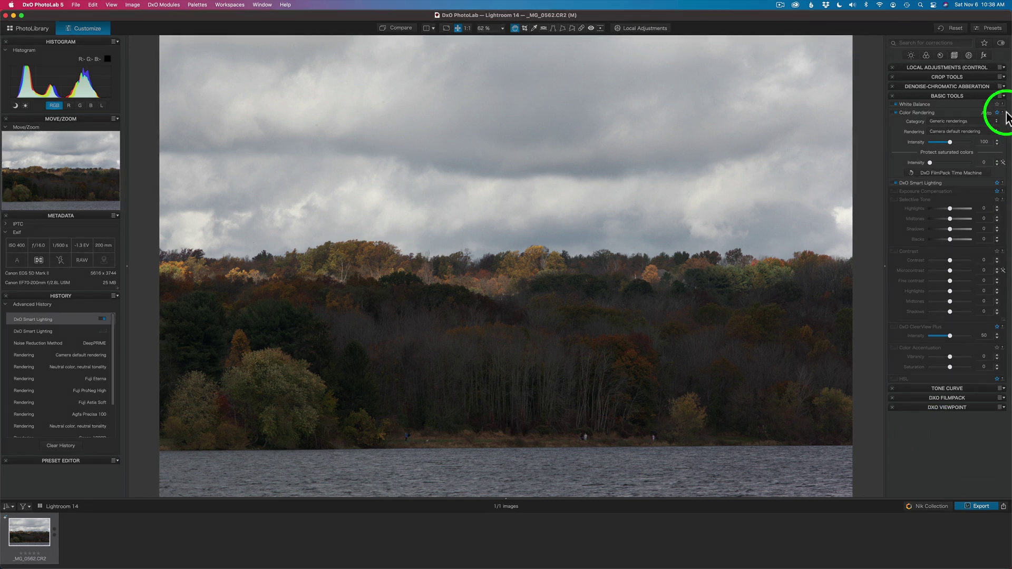
Step: Show only the active corrections, look through all of them, and restore the full set of correction tools
left_click(1002, 44)
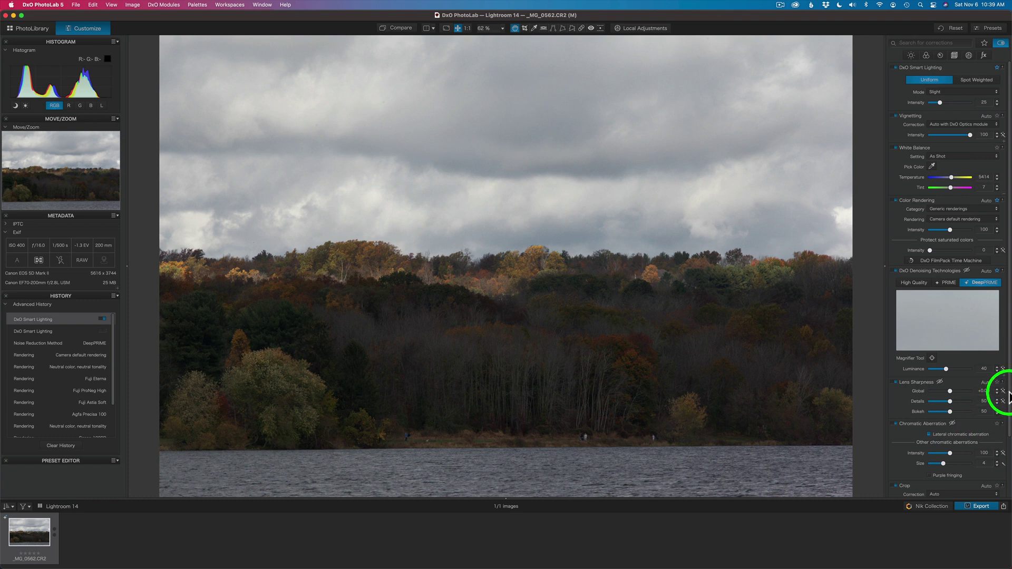
scroll(1007, 460, "down", 3)
scroll(1004, 459, "down", 1)
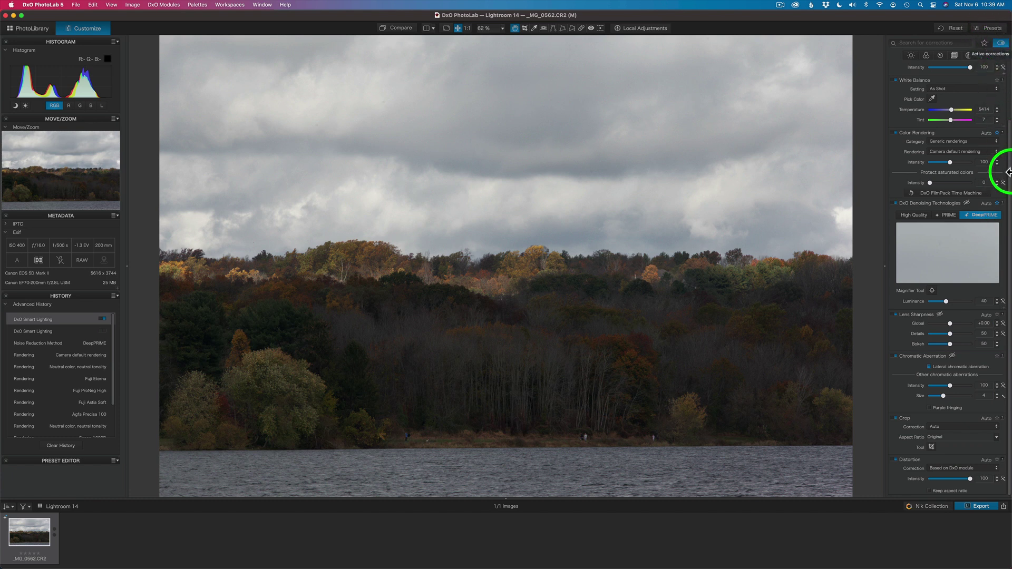
scroll(1011, 140, "up", 1)
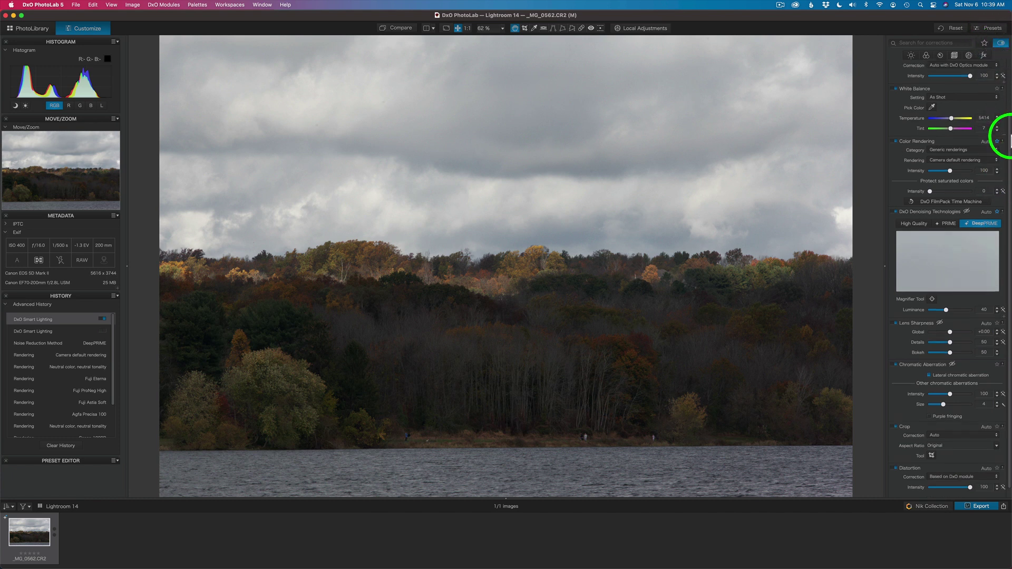
left_click(1001, 44)
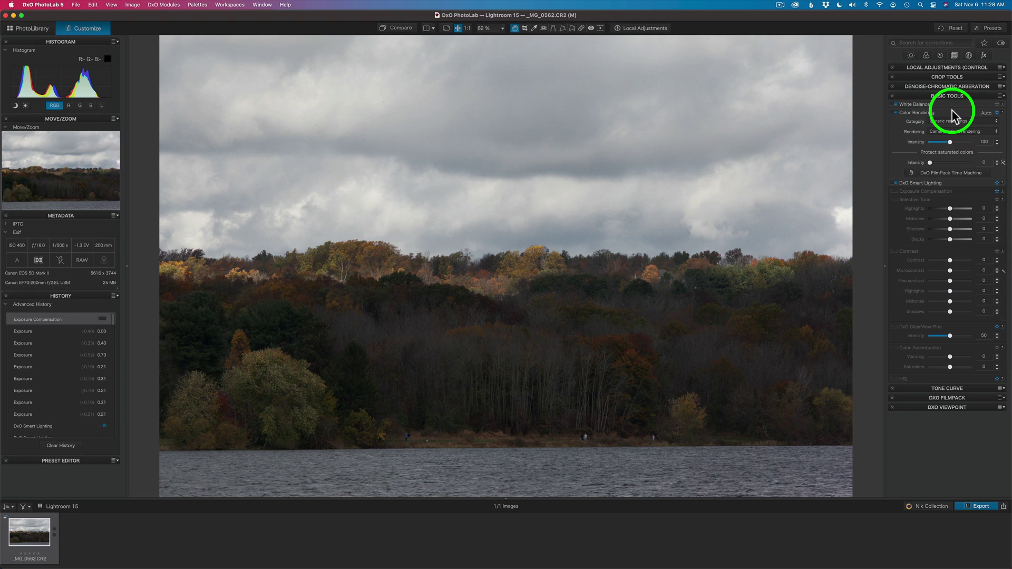
Step: Expand the White Balance correction, browse its list of settings without changing As Shot, and collapse it
left_click(941, 103)
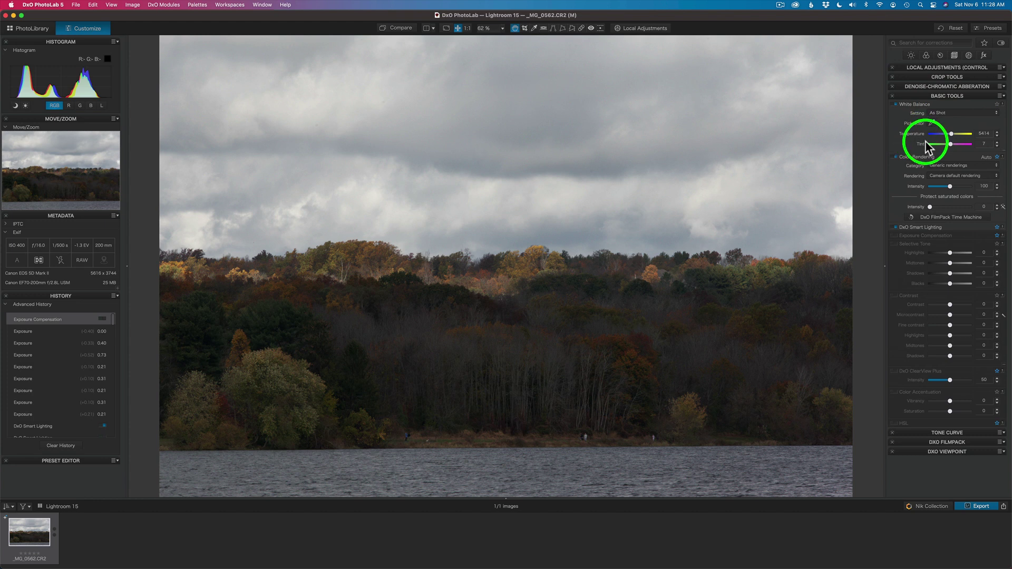
left_click(960, 112)
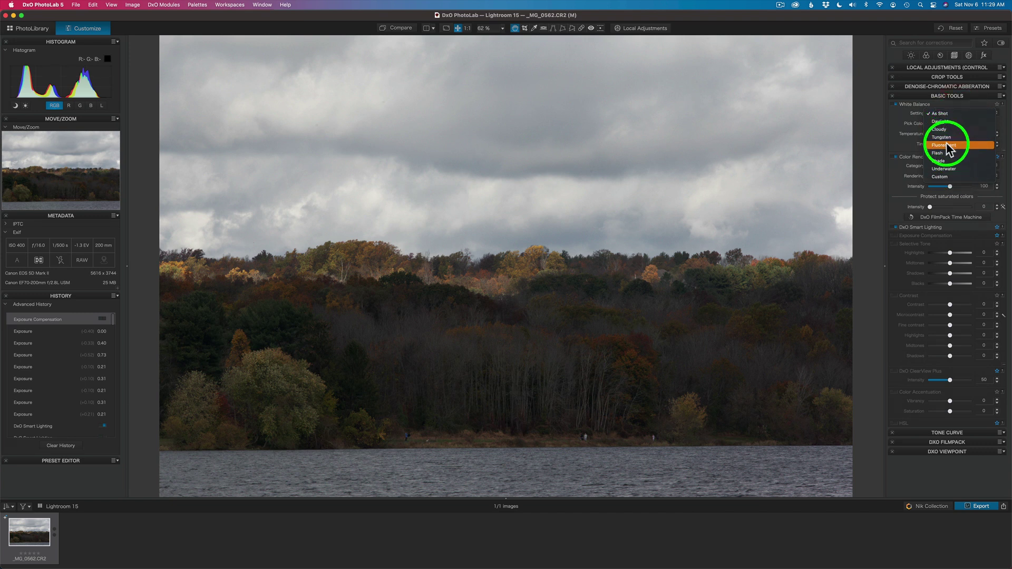
left_click(897, 119)
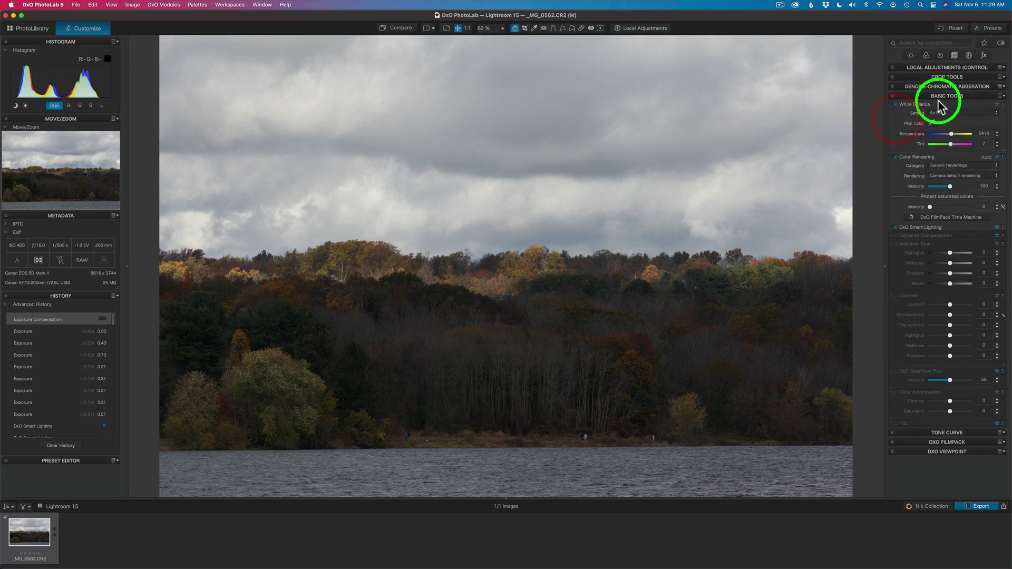
left_click(938, 104)
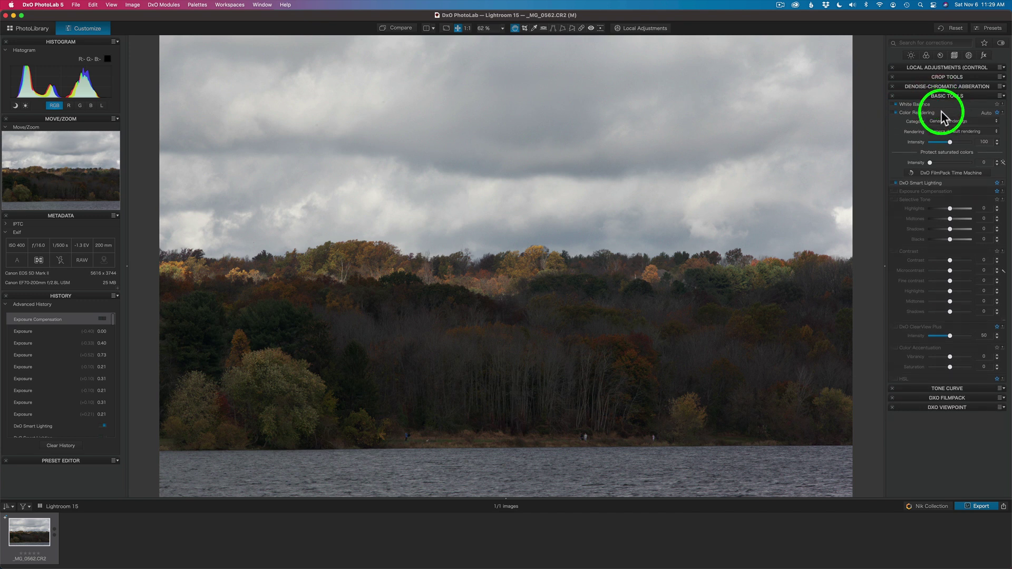
Step: Collapse Color Rendering, check DxO Smart Lighting by switching it off and on, and browse its list of modes
left_click(942, 114)
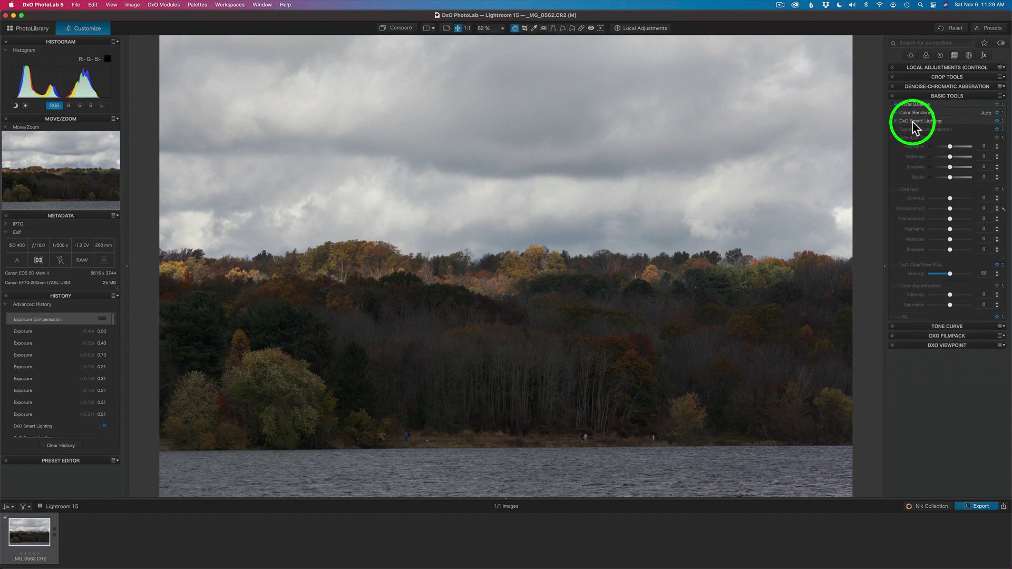
left_click(896, 120)
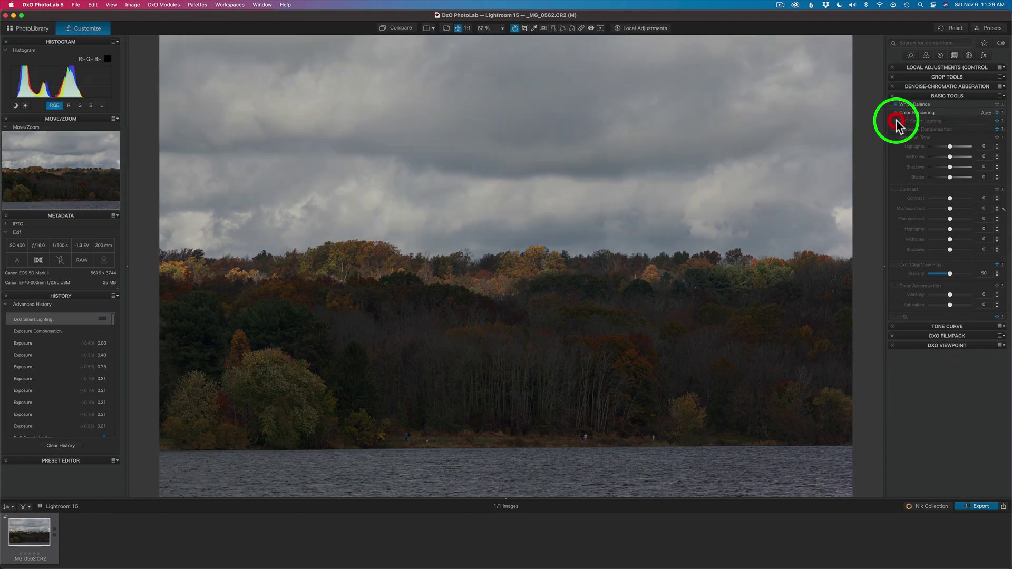
left_click(897, 121)
left_click(931, 120)
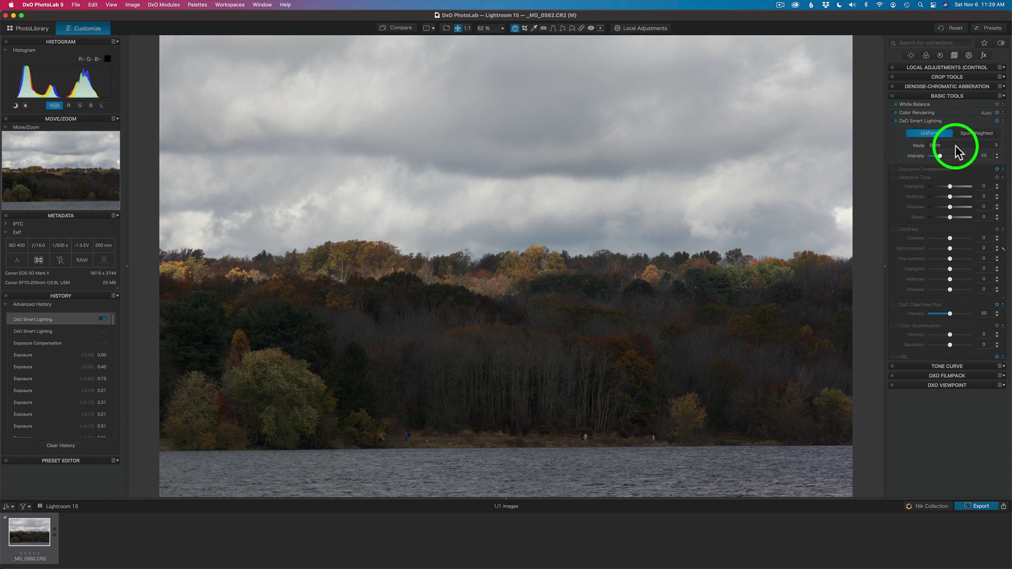
left_click(994, 146)
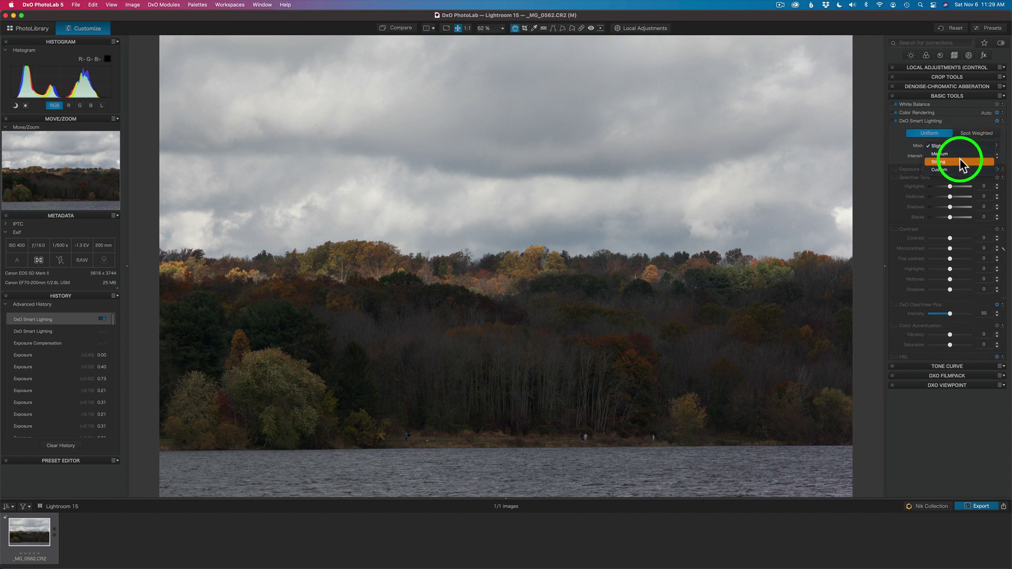
left_click(899, 147)
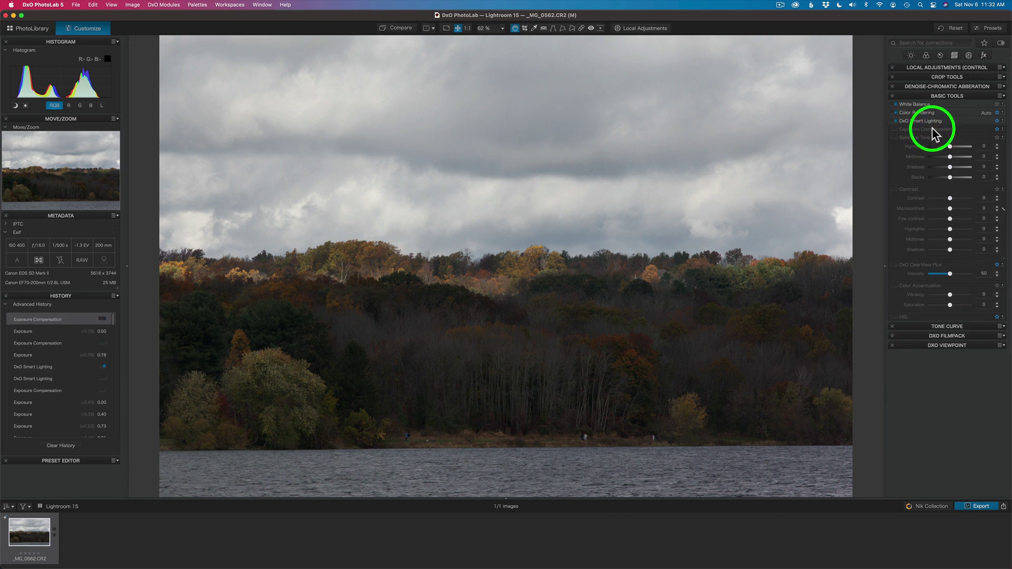
Step: Expand Exposure Compensation and browse its list of correction modes, leaving it on Manual
left_click(931, 129)
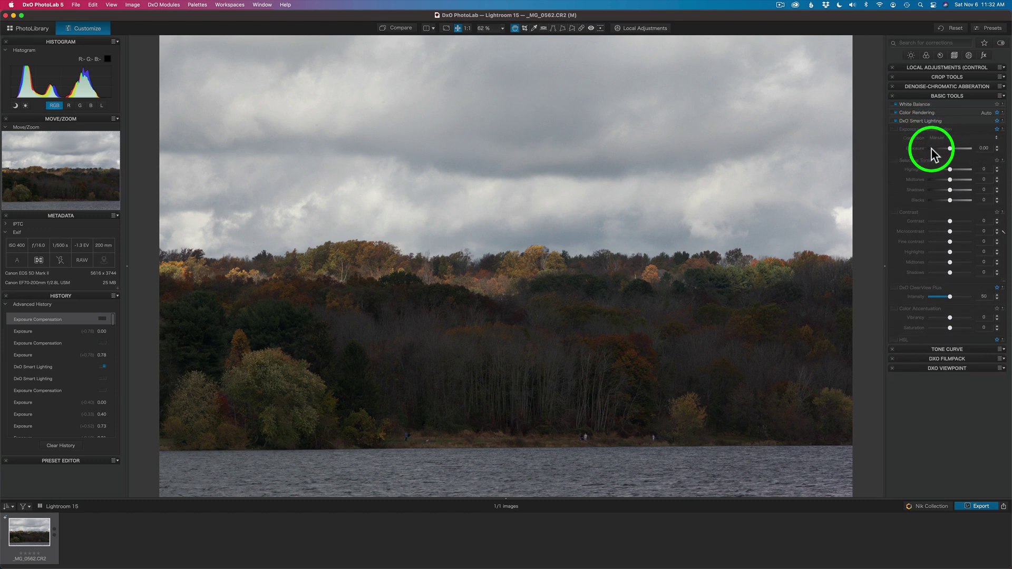
left_click(953, 137)
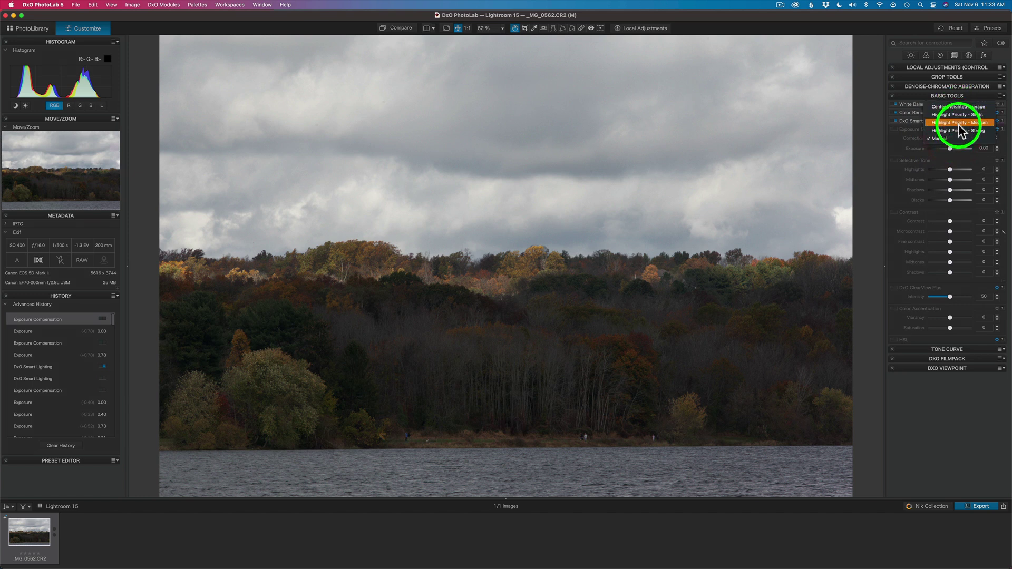
left_click(896, 141)
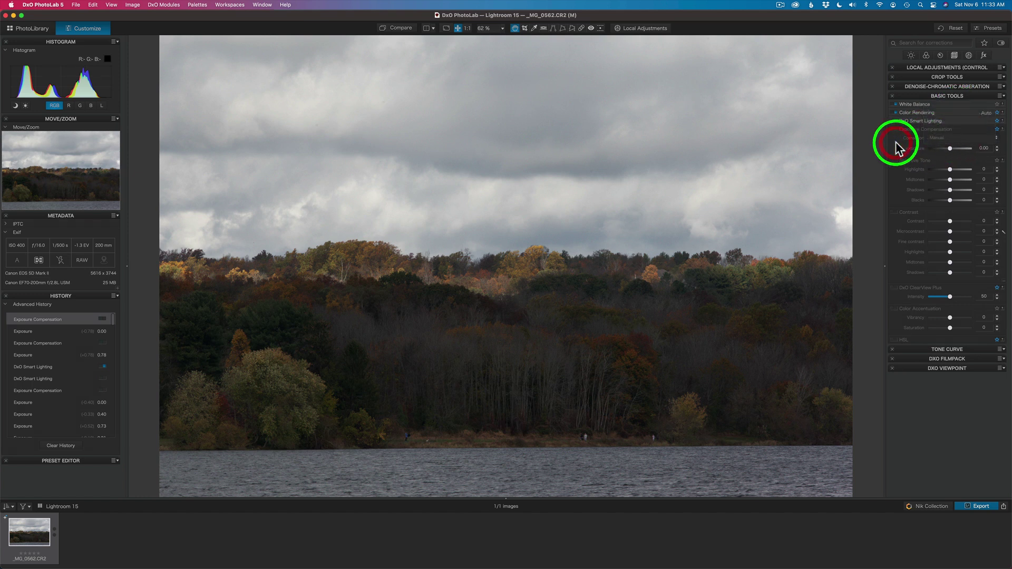
Step: Try an exposure of -1.10, reset it to 0.00, and switch off and collapse Exposure Compensation
left_click(951, 148)
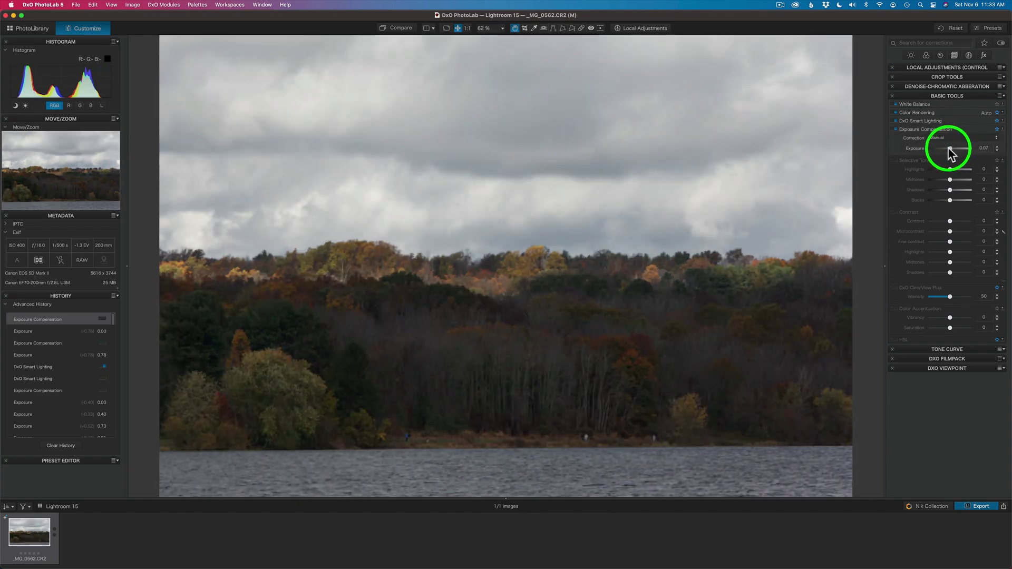
left_click_drag(948, 147, 944, 151)
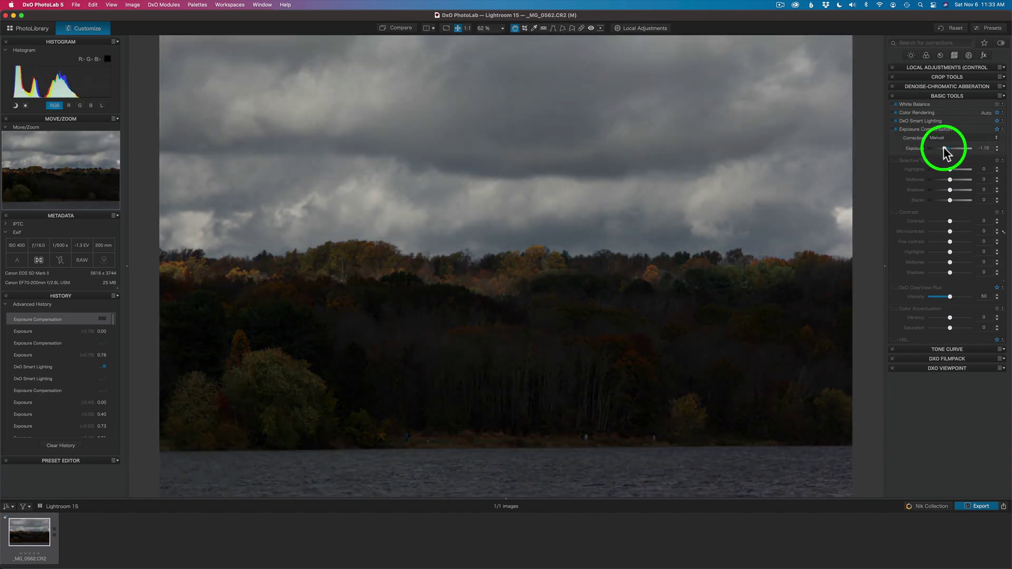
double_click(945, 149)
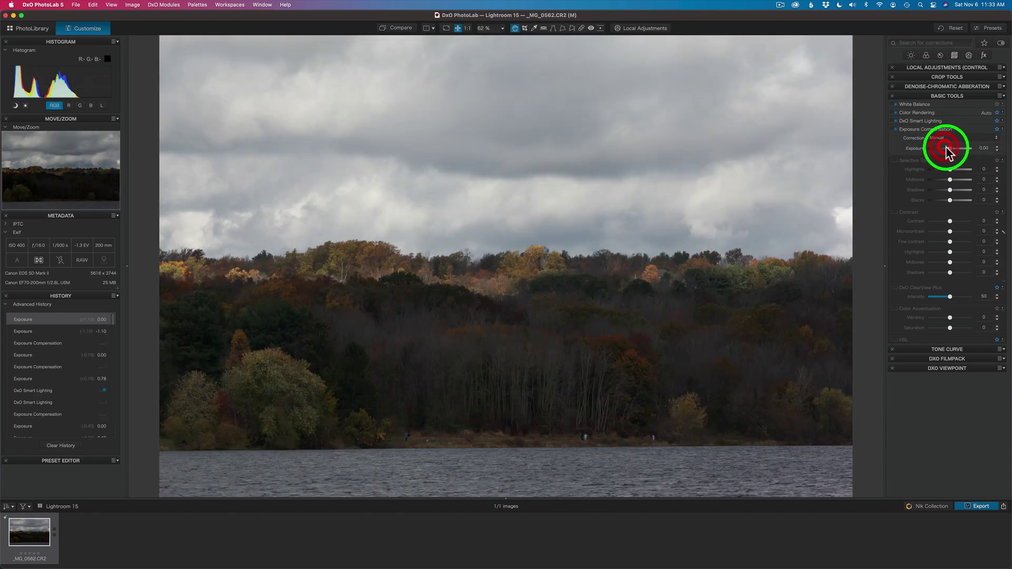
left_click(896, 129)
left_click(917, 128)
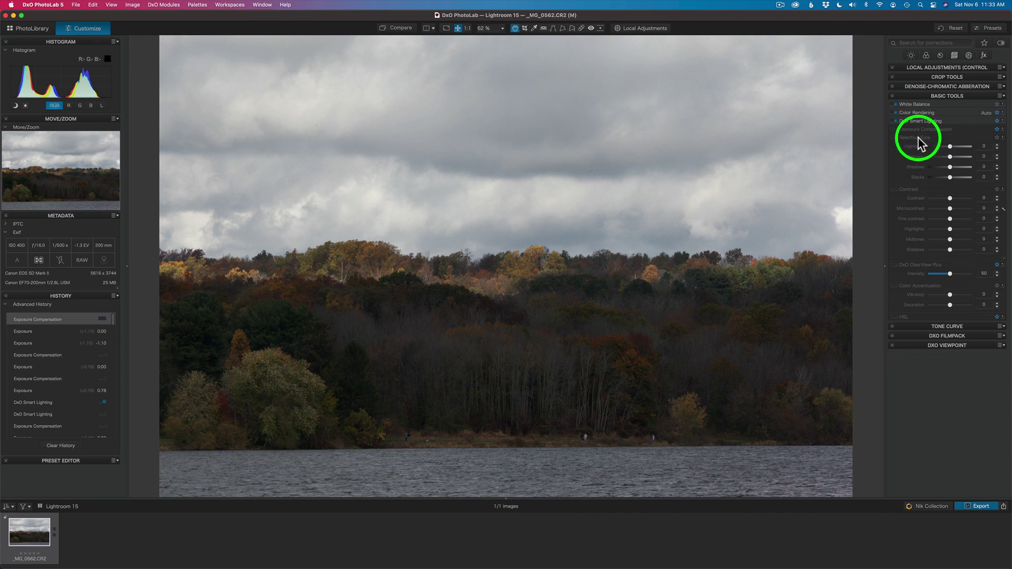
Step: Enable Selective Tone and set Highlights to -15, Midtones to 17 and Shadows to 8
left_click(893, 138)
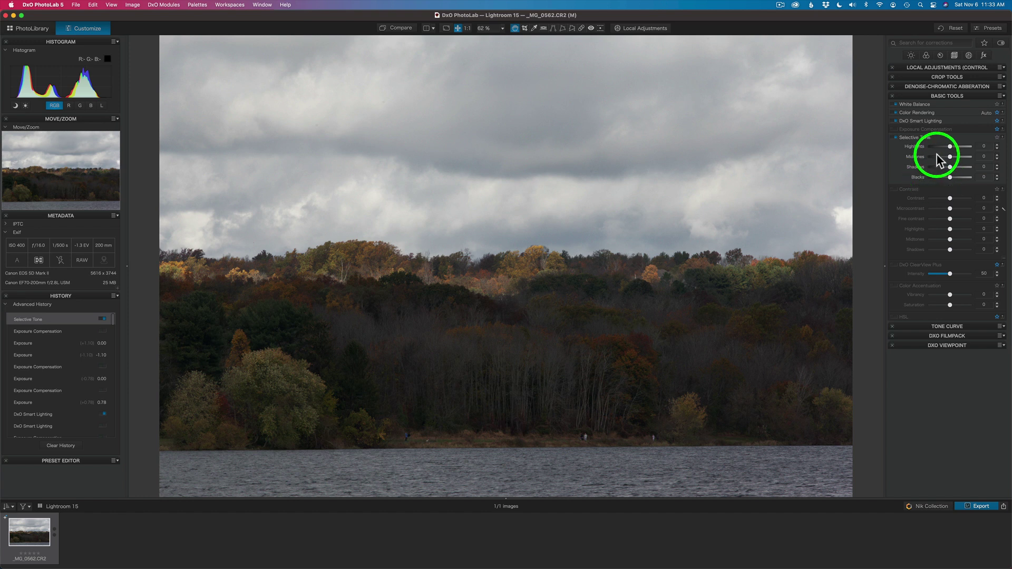
left_click_drag(950, 147, 948, 147)
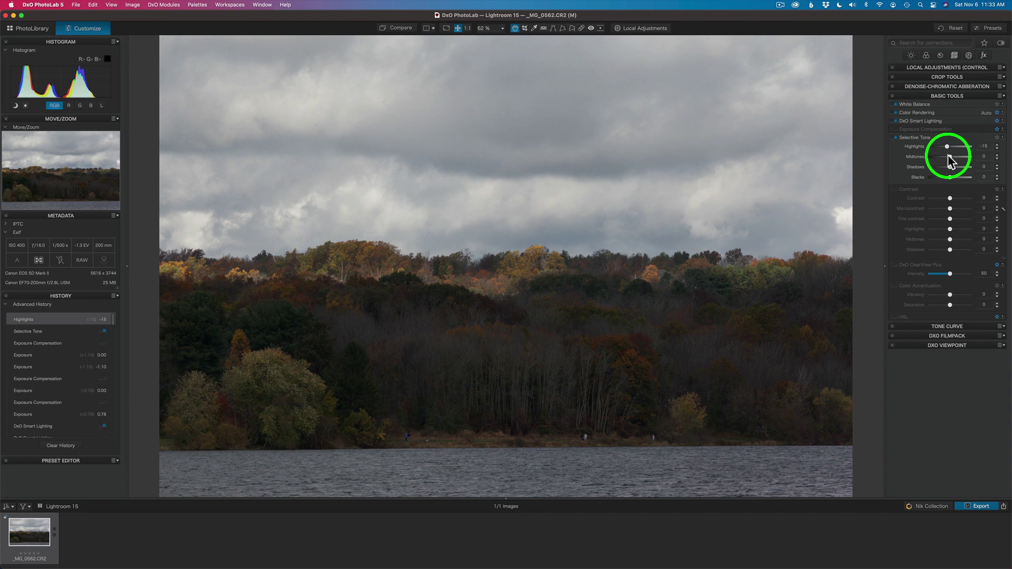
mouse_move(949, 156)
left_mouse_down()
mouse_move(963, 157)
mouse_move(934, 157)
mouse_move(969, 156)
mouse_move(933, 157)
mouse_move(953, 157)
left_mouse_up()
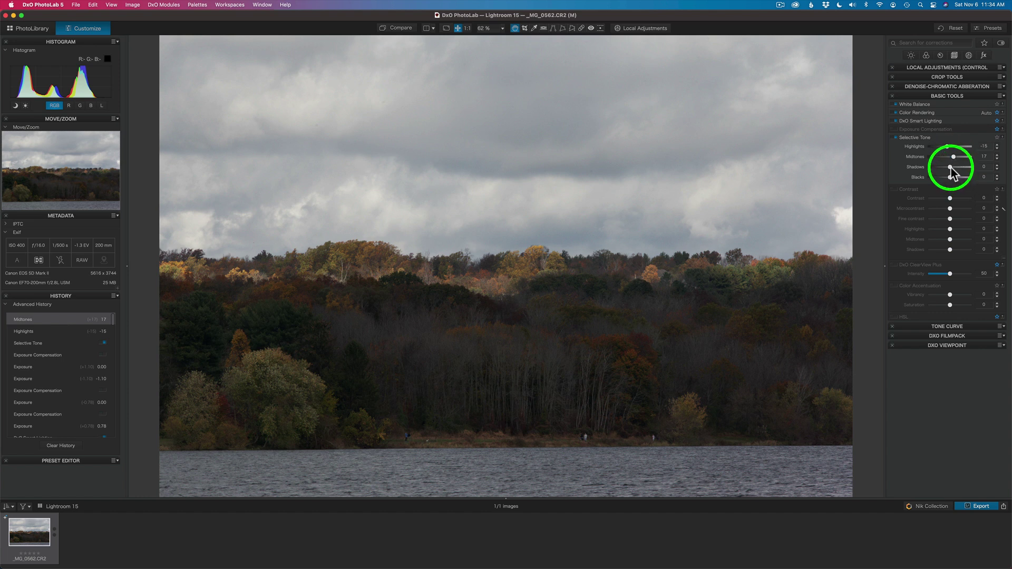
left_click_drag(951, 166, 953, 166)
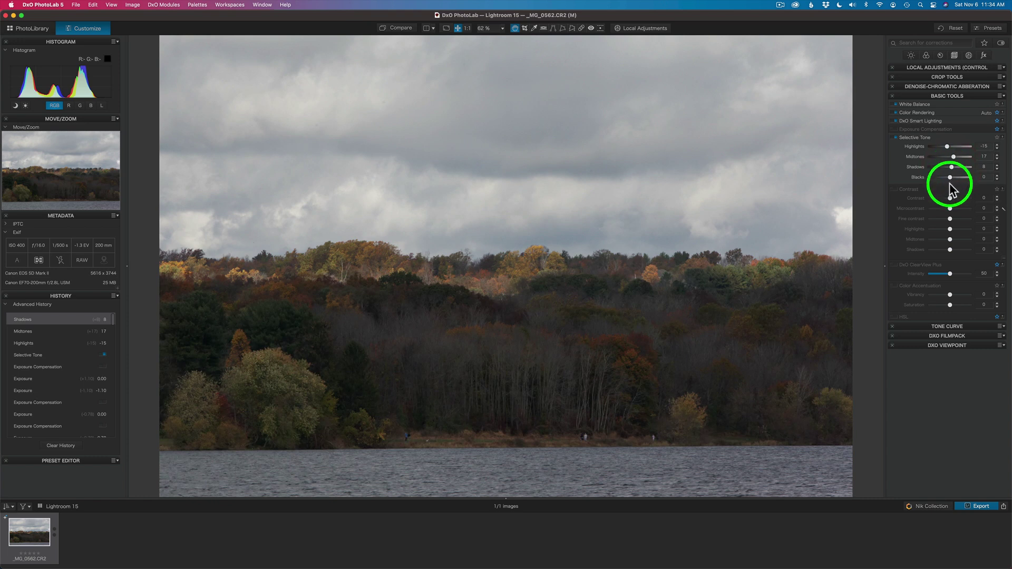
Step: Enable the Contrast correction and set its overall Contrast to 23
left_click(893, 189)
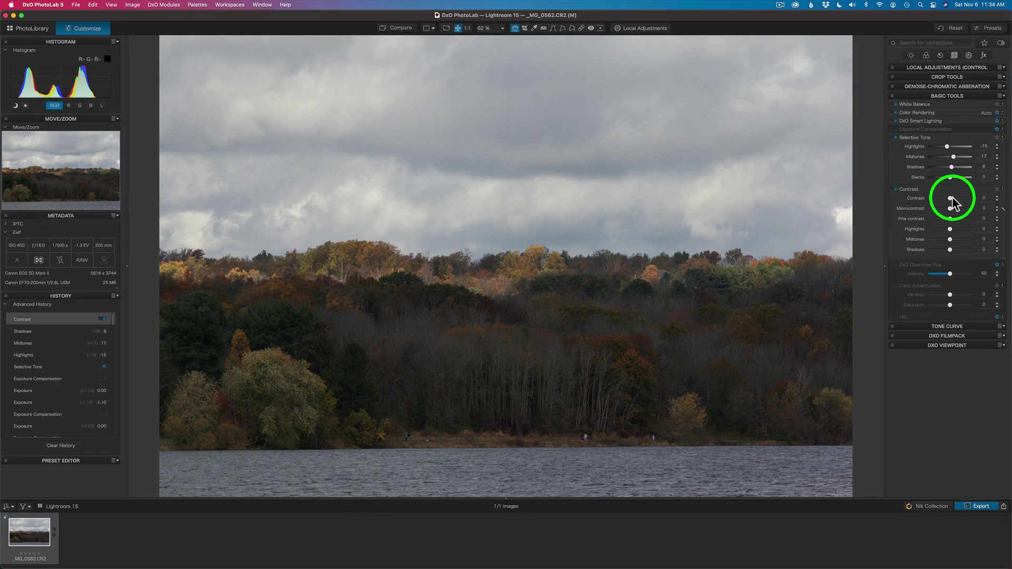
left_click_drag(951, 198, 956, 199)
left_click_drag(956, 198, 955, 198)
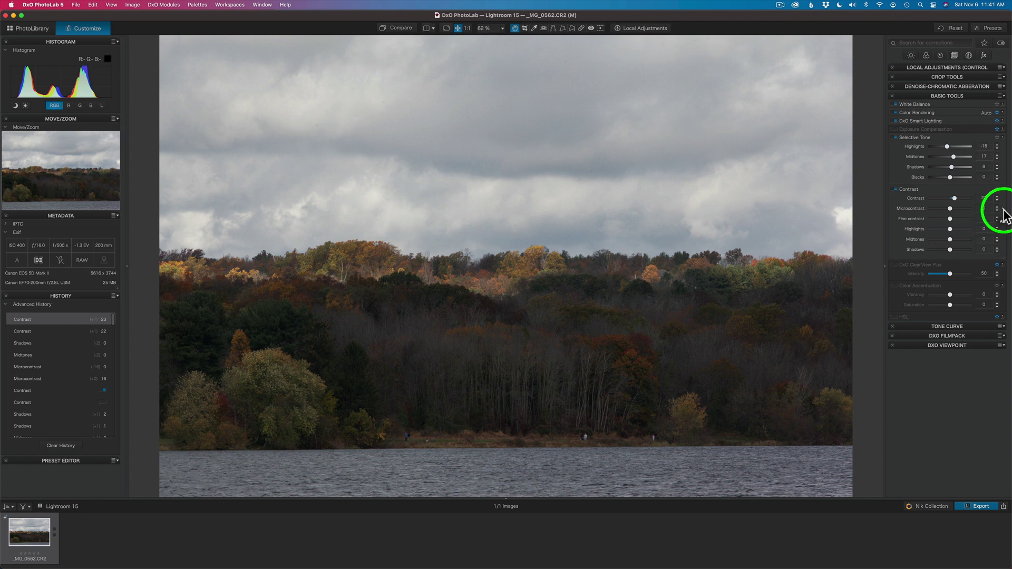
Step: Apply the automatic Microcontrast value and reduce it in single steps to 13
left_click(1003, 209)
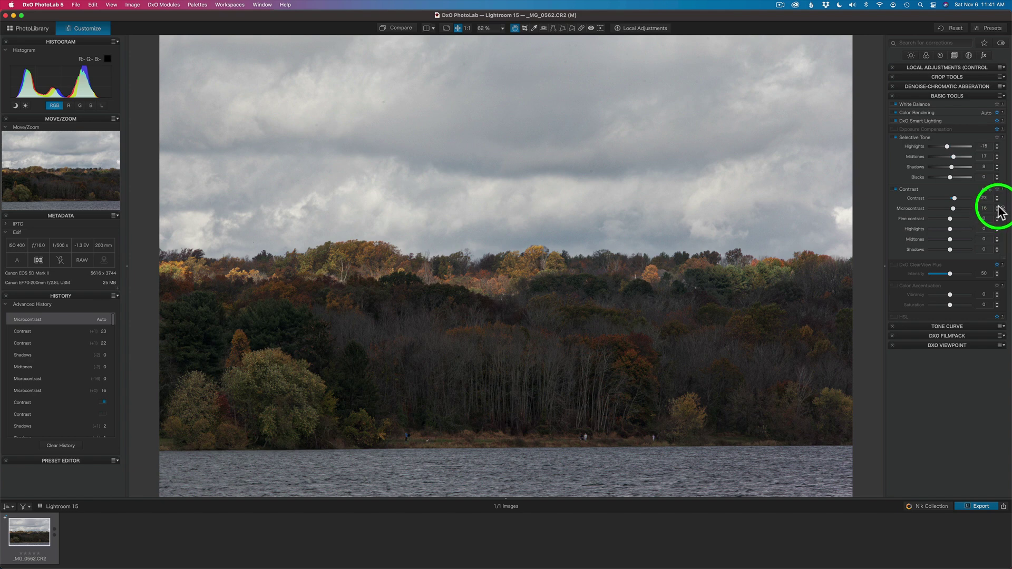
left_click(997, 211)
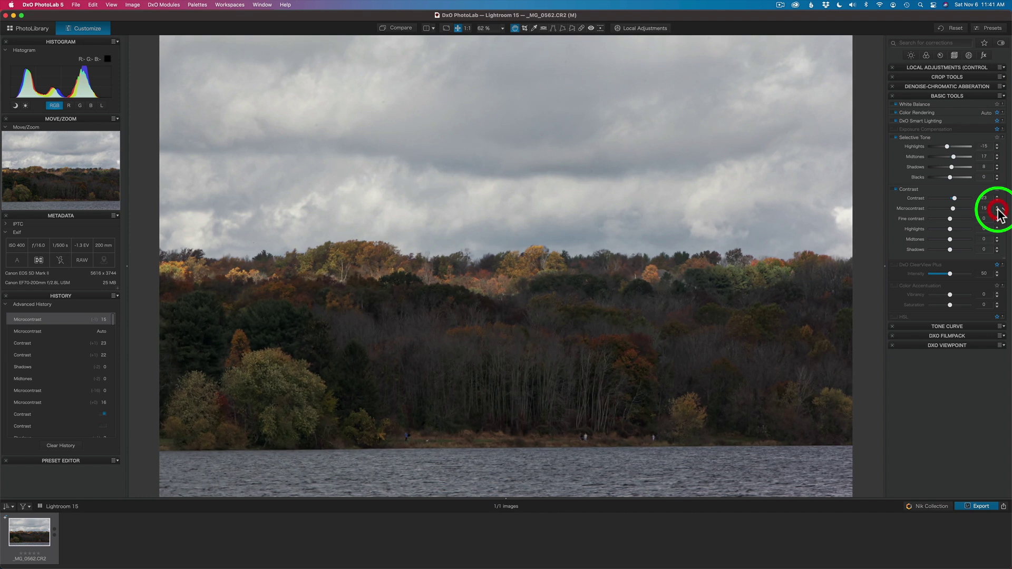
left_click(997, 211)
left_click(997, 210)
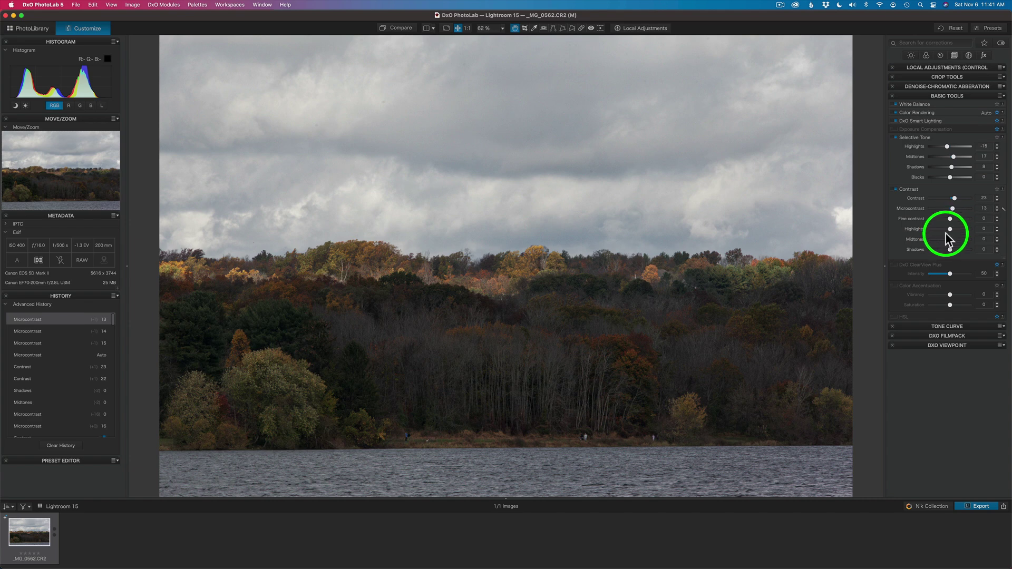
Step: Compare the photo with and without the Contrast correction
left_click(894, 189)
left_click(895, 189)
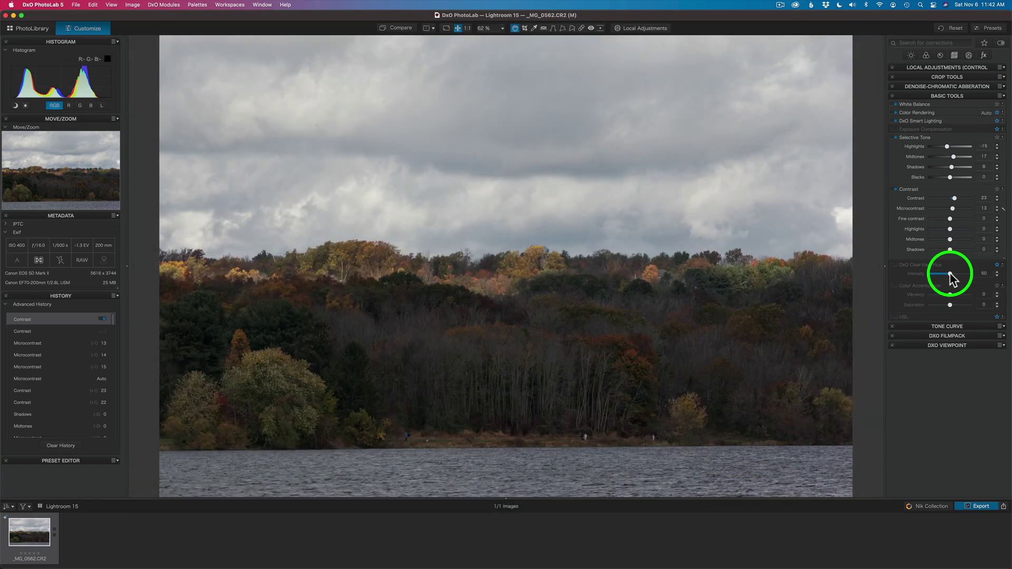
Step: Enable DxO ClearView Plus, set its Intensity to 31 and compare the photo with and without it
left_click(894, 264)
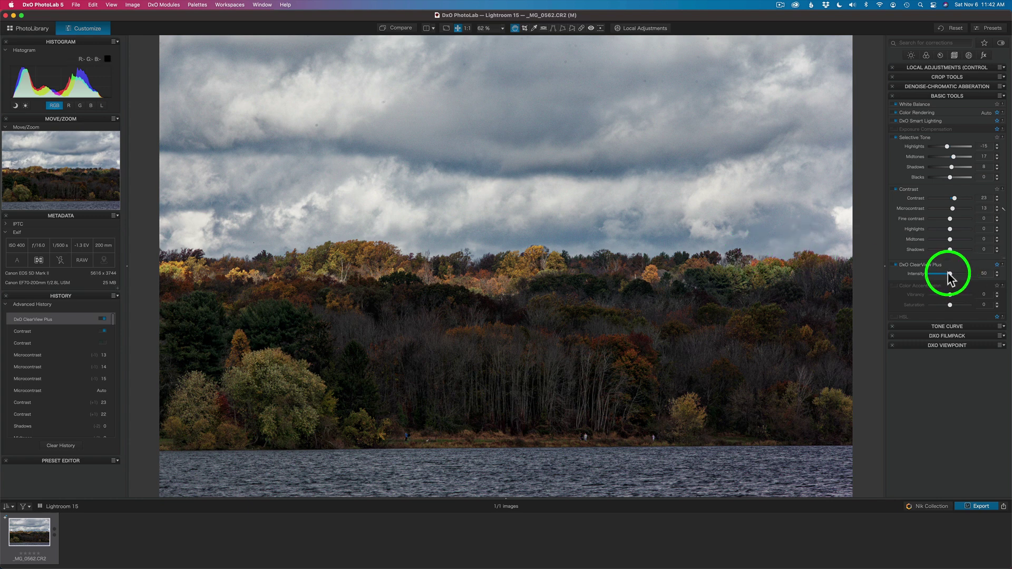
mouse_move(951, 277)
left_mouse_down()
mouse_move(891, 273)
mouse_move(943, 274)
left_mouse_up()
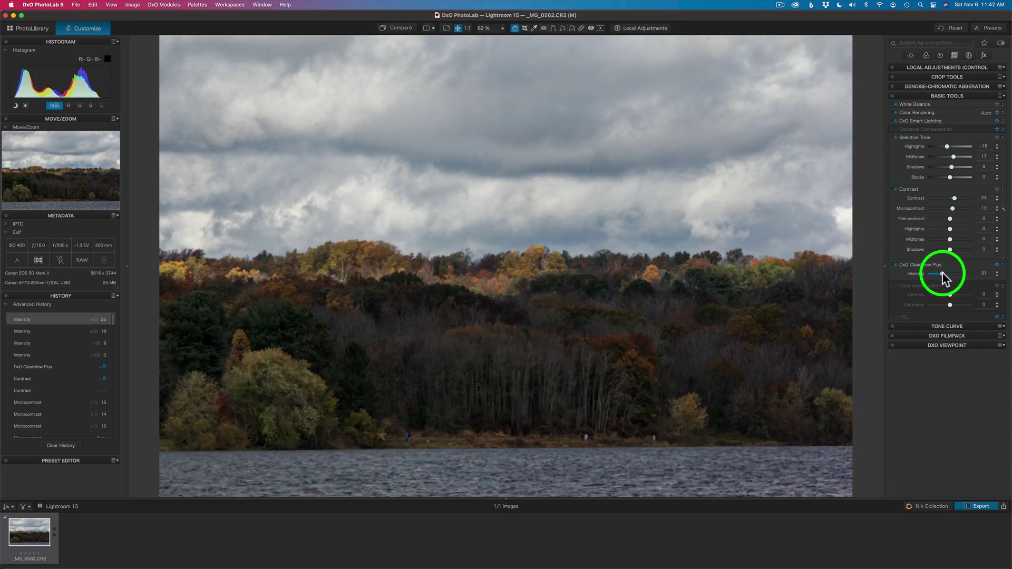
left_click(895, 265)
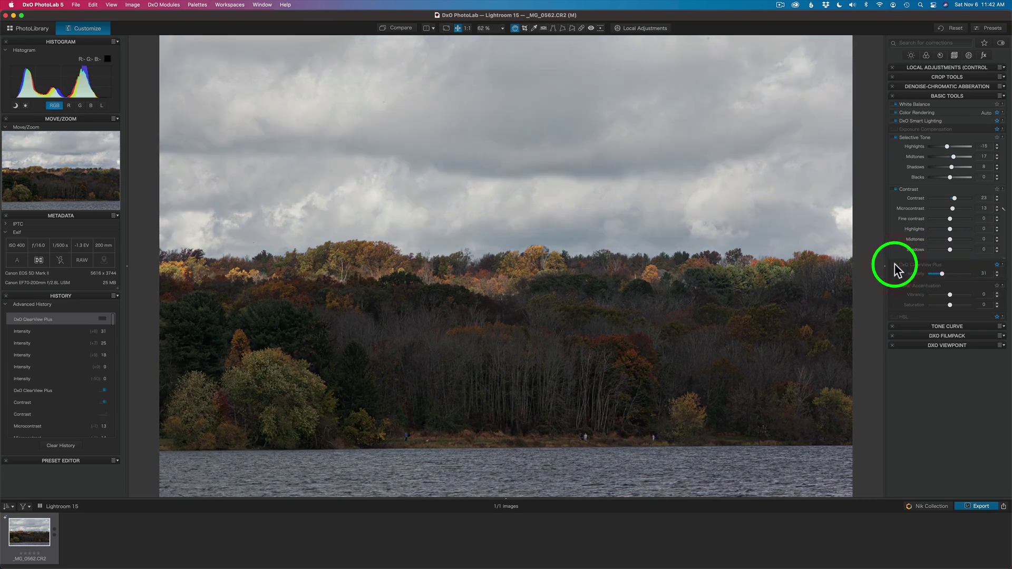
left_click(895, 264)
left_click(895, 264)
left_click(894, 263)
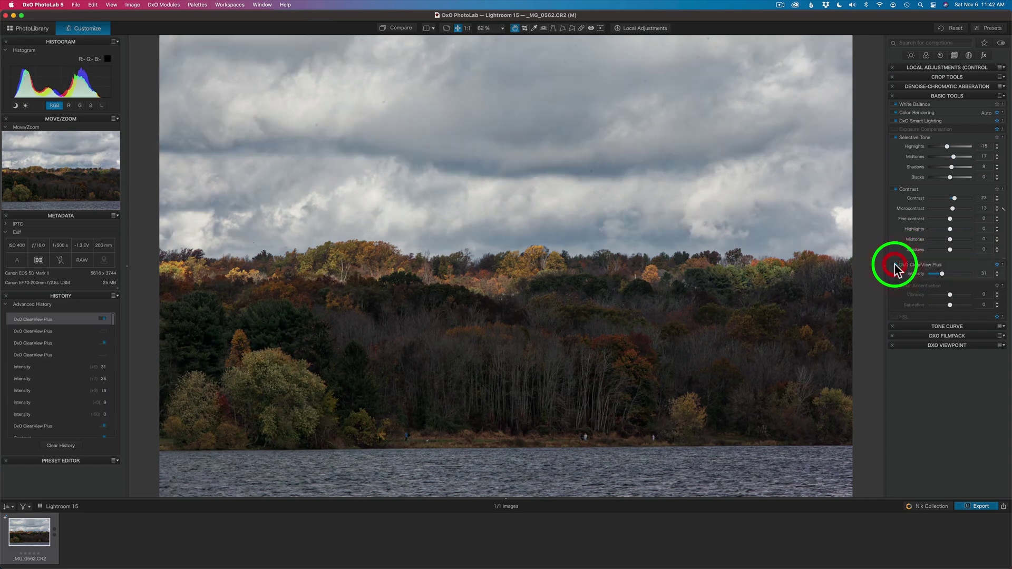
Step: Reduce the ClearView Plus Intensity in single steps to 25 and compare the result with the uncorrected photo
left_click(998, 275)
left_click(997, 275)
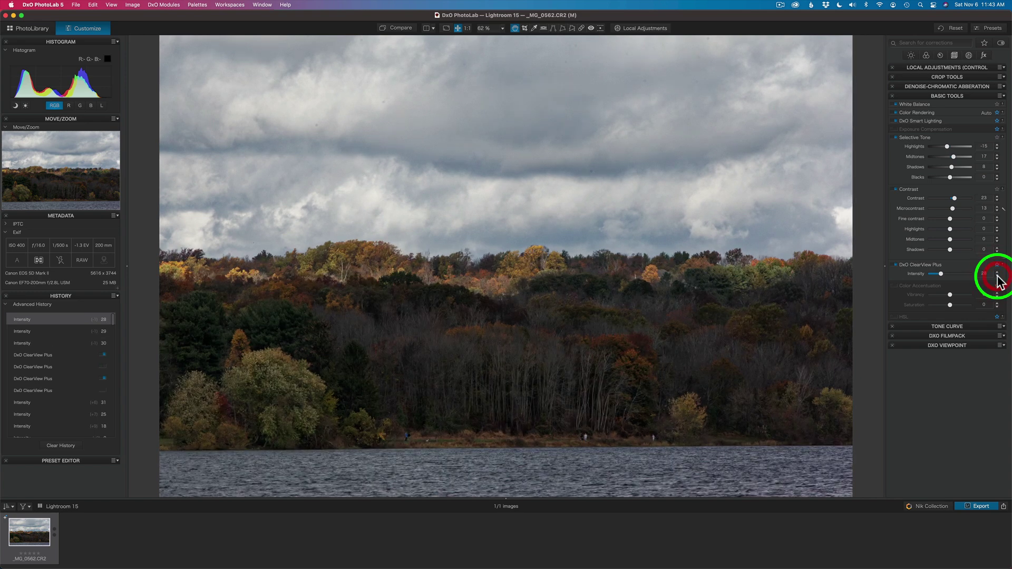
left_click(998, 276)
left_click(997, 276)
left_click(997, 275)
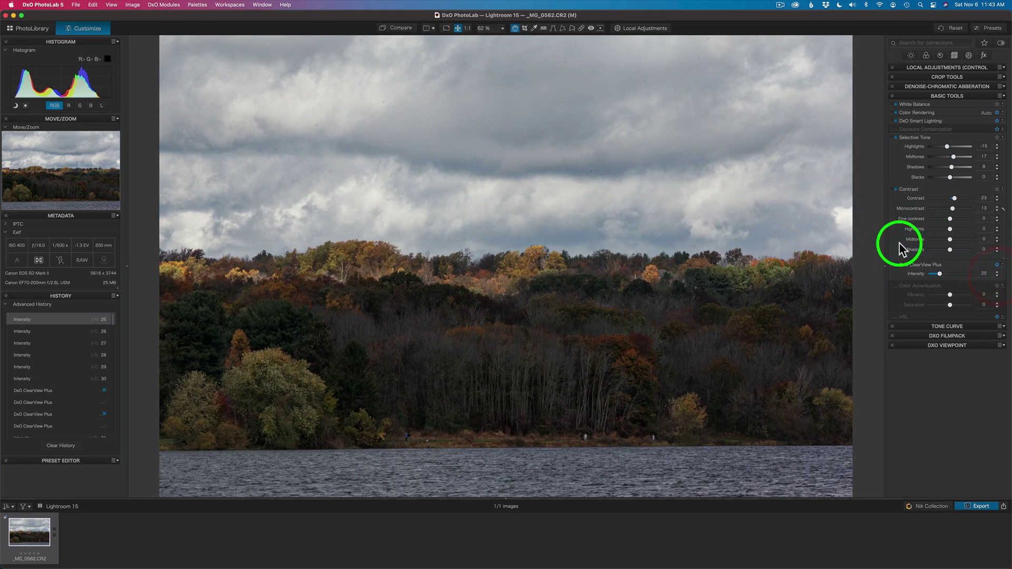
left_click(895, 264)
left_click(895, 264)
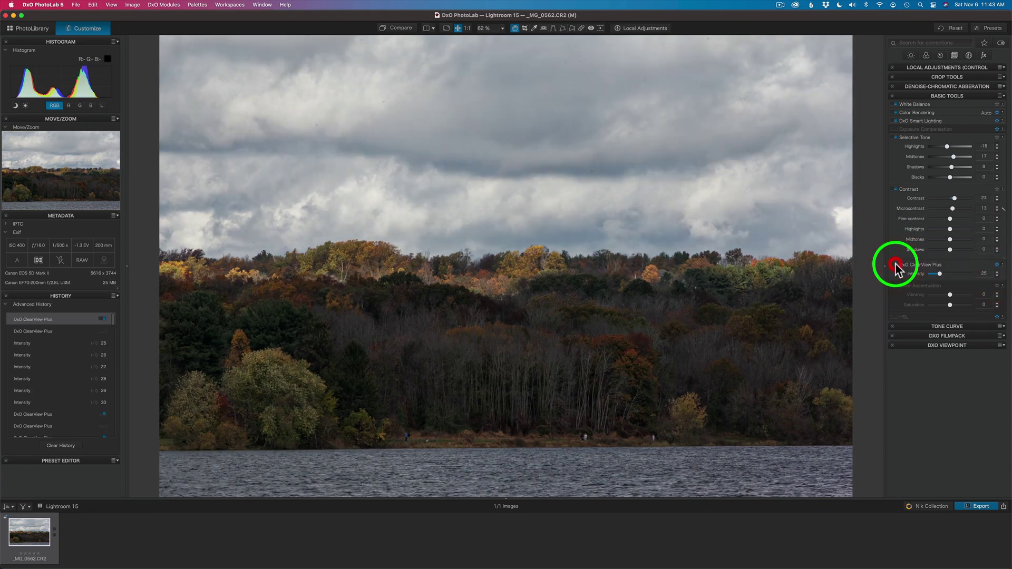
left_click(400, 27)
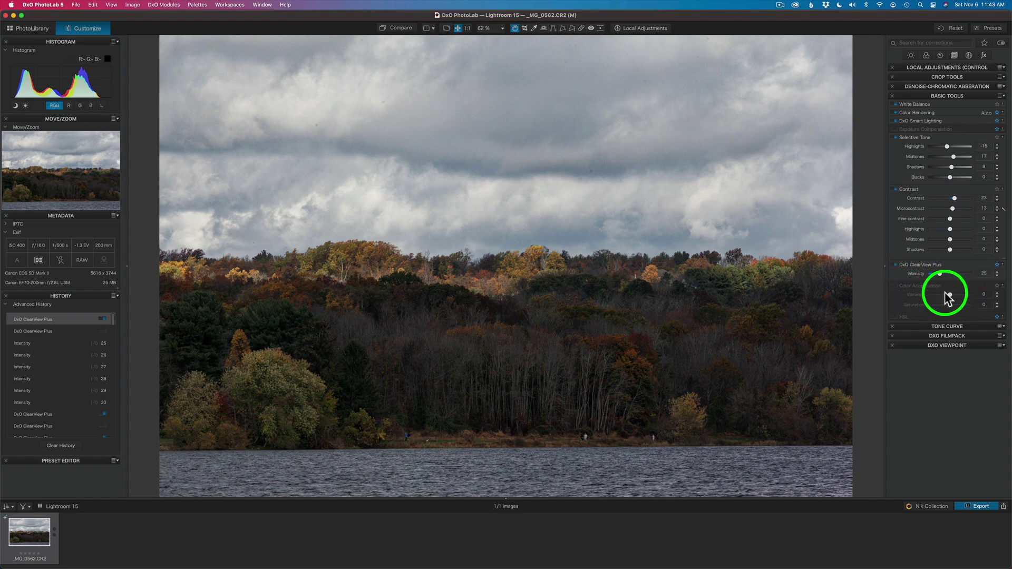
Step: Set Color Accentuation to Vibrancy 54 and Saturation 20 and compare the photo with and without it
mouse_move(950, 293)
left_mouse_down()
mouse_move(963, 294)
mouse_move(953, 305)
left_mouse_up()
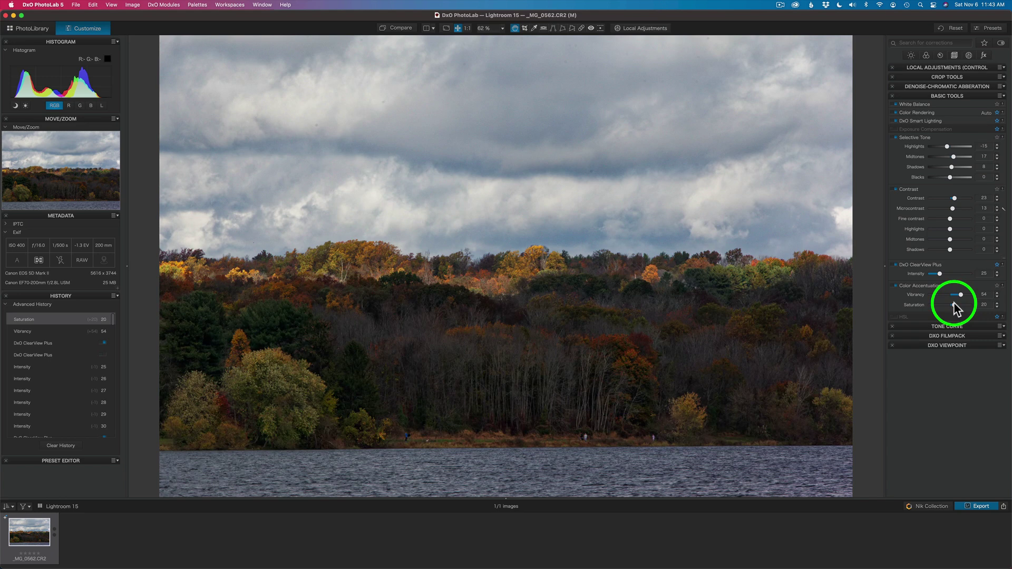
left_click(896, 286)
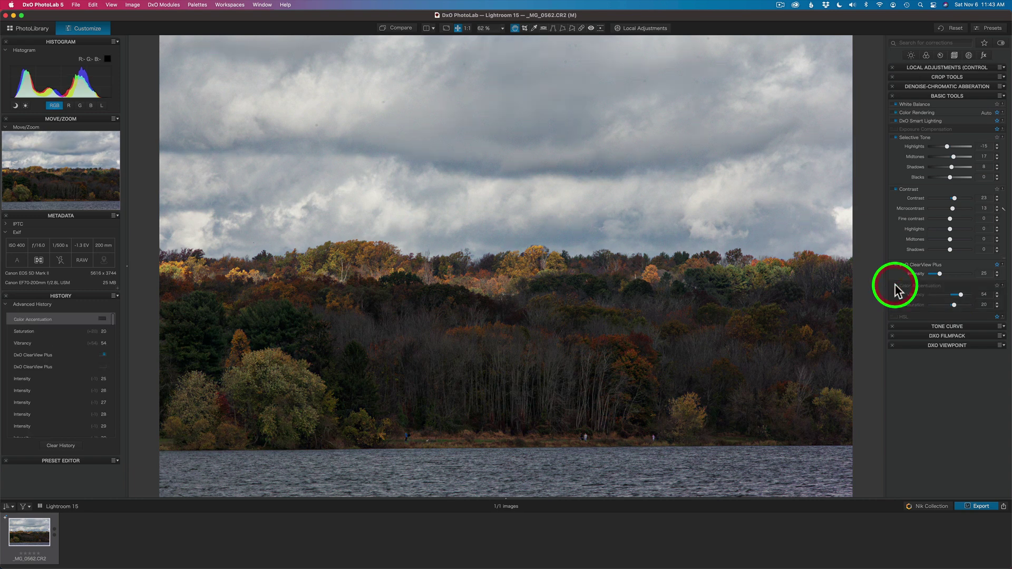
left_click(895, 286)
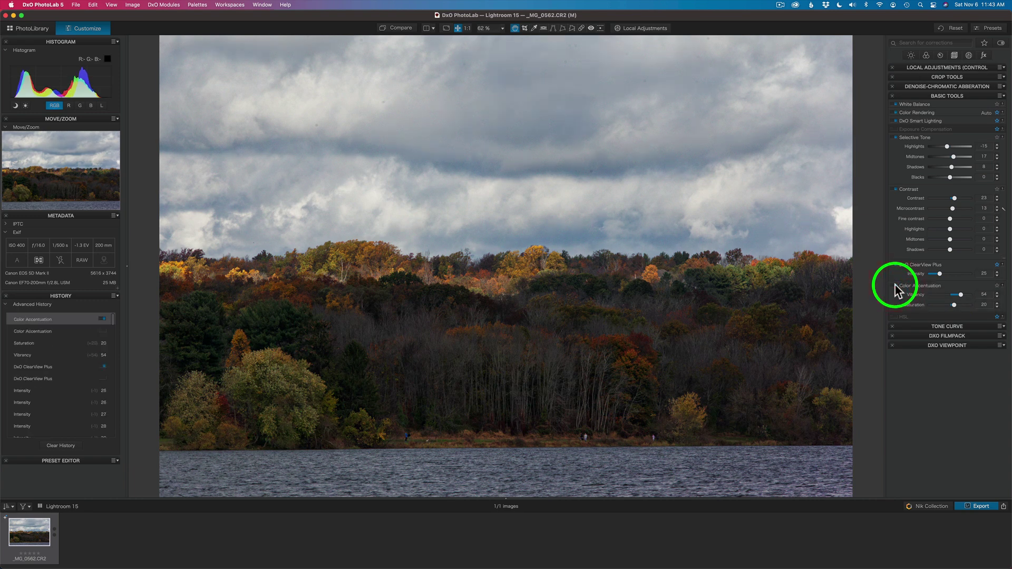
left_click(895, 285)
left_click(895, 286)
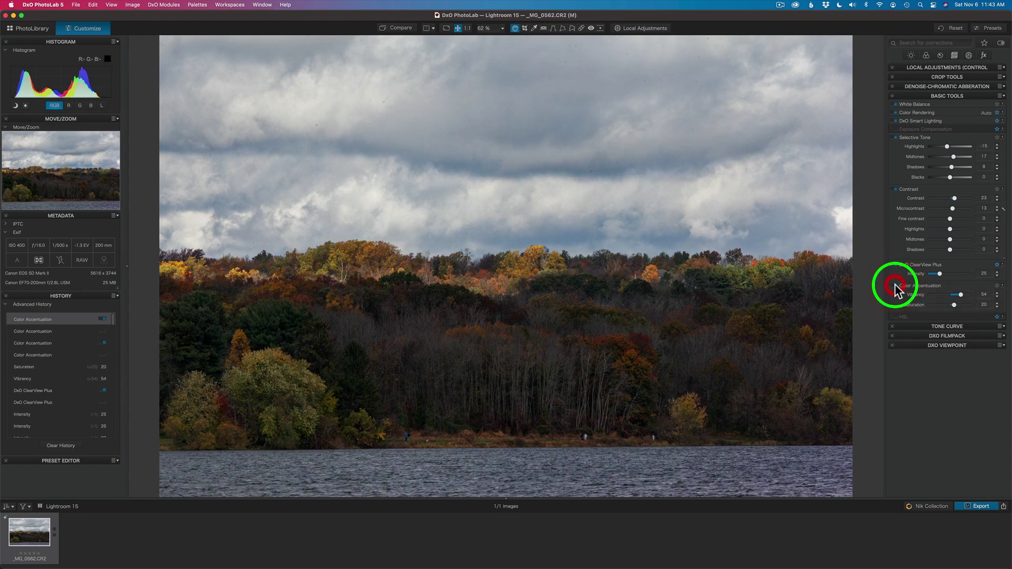
left_click(400, 28)
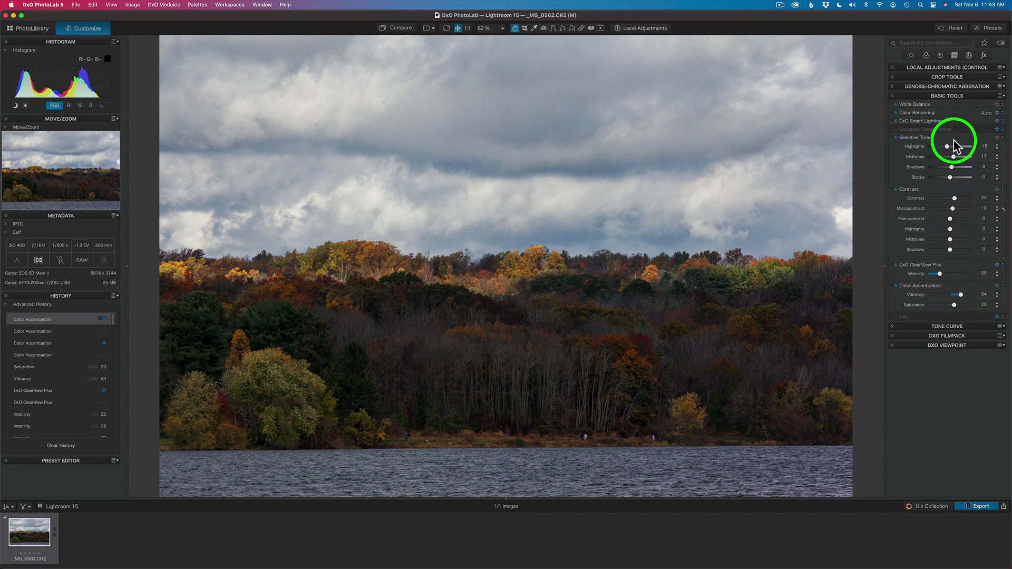
Step: Set the Exposure Compensation to 0.30 and compare the photo with and without it
left_click(941, 129)
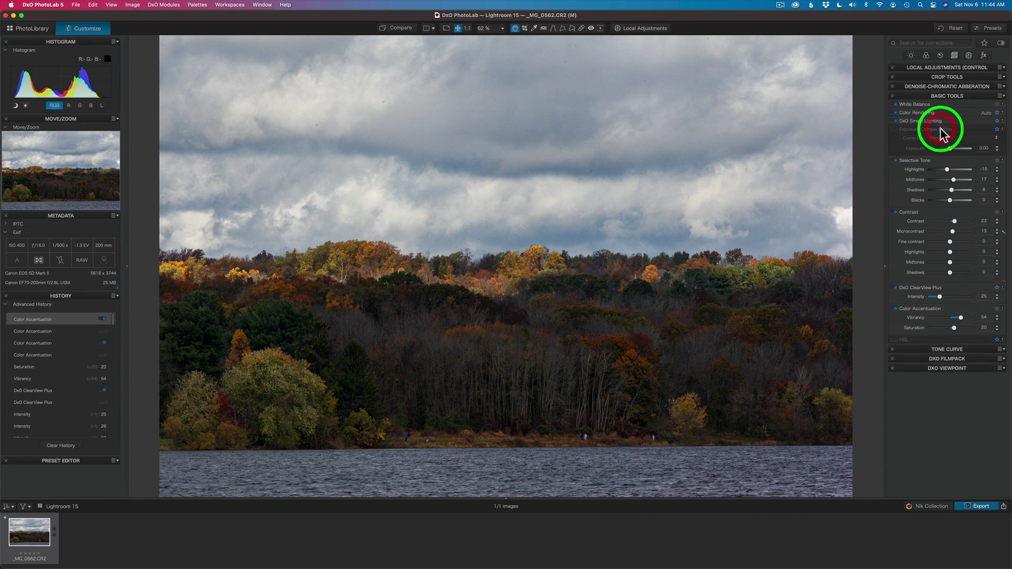
left_click(998, 146)
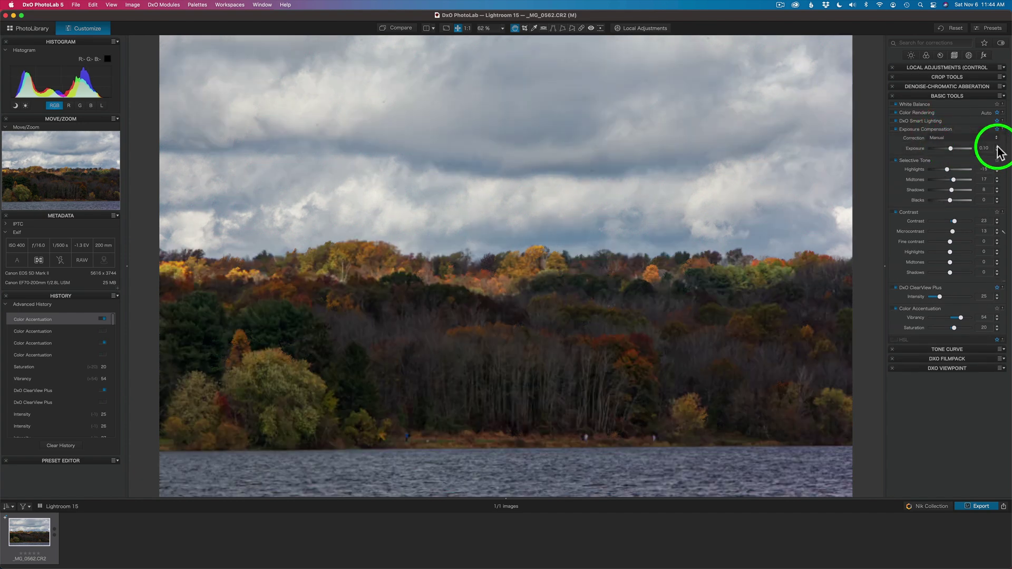
left_click(997, 146)
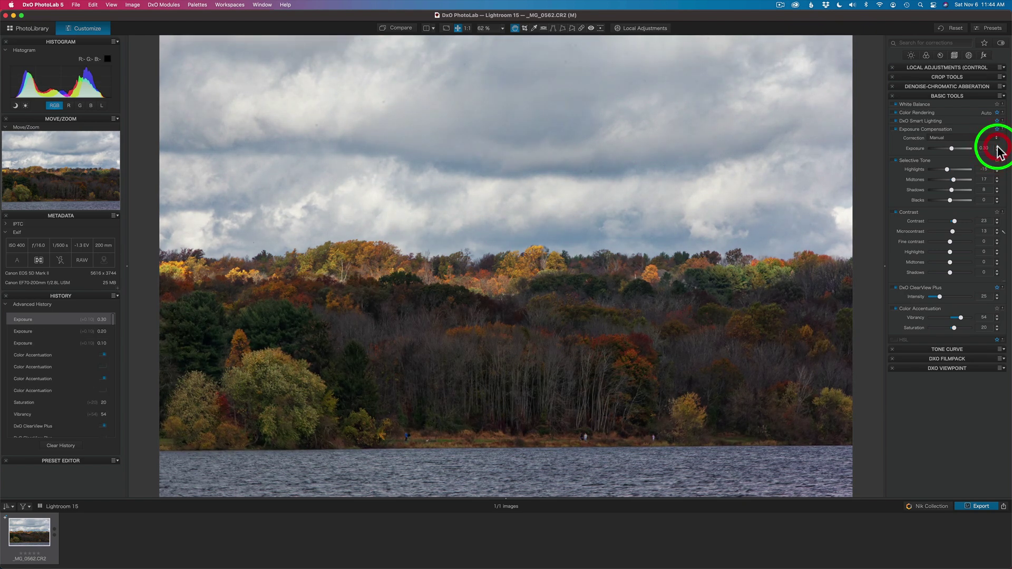
left_click(401, 28)
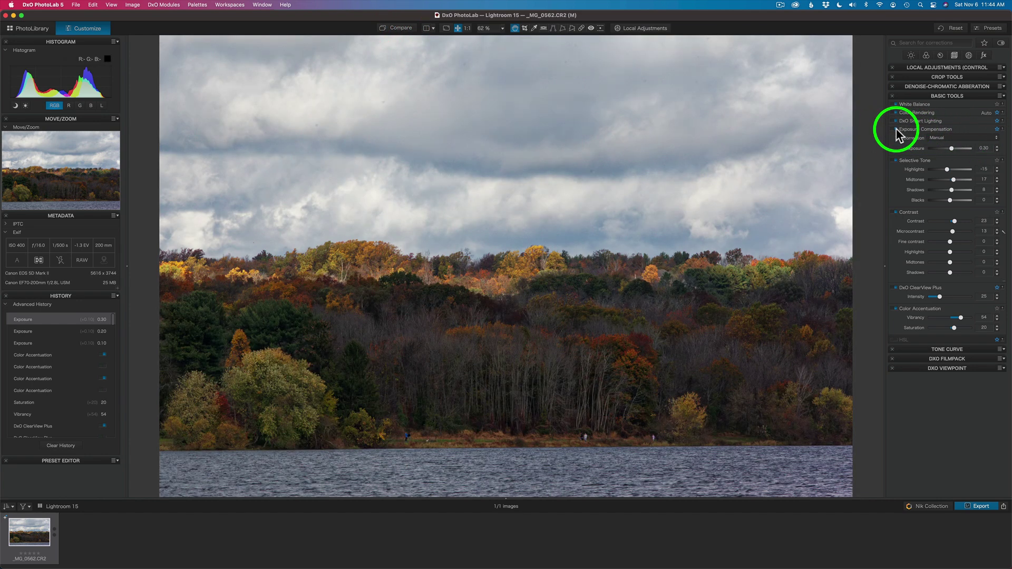
left_click(896, 129)
left_click(896, 130)
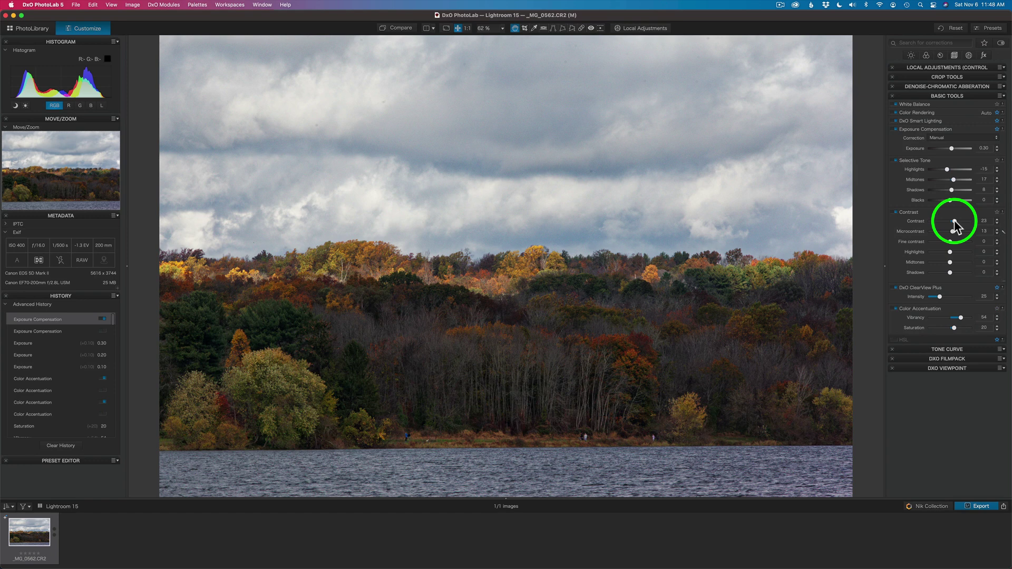
Step: Set the overall Contrast to 38 and the Selective Tone Shadows to 11, comparing the result with the original
left_click_drag(955, 225, 960, 227)
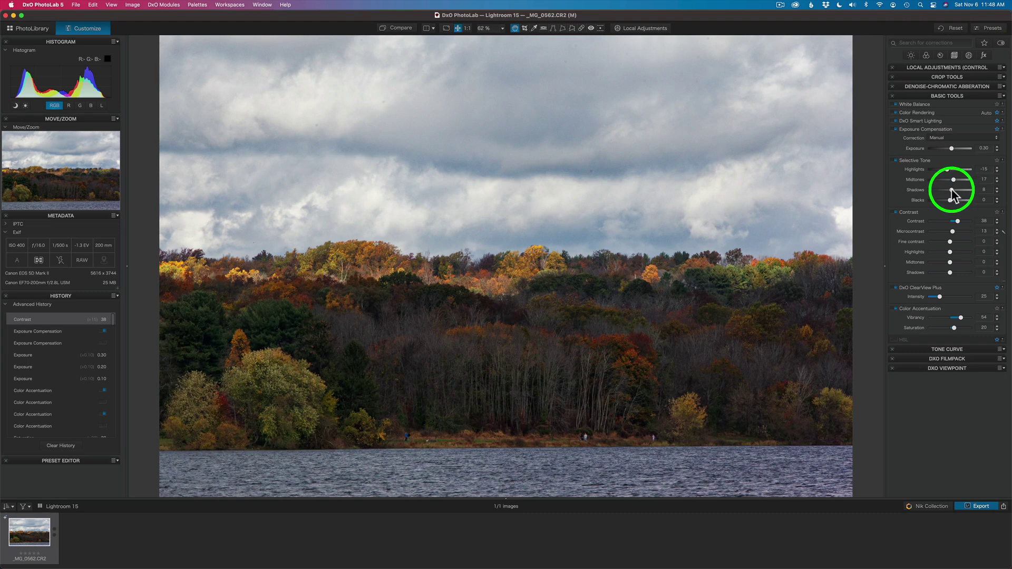
left_click_drag(953, 193, 954, 195)
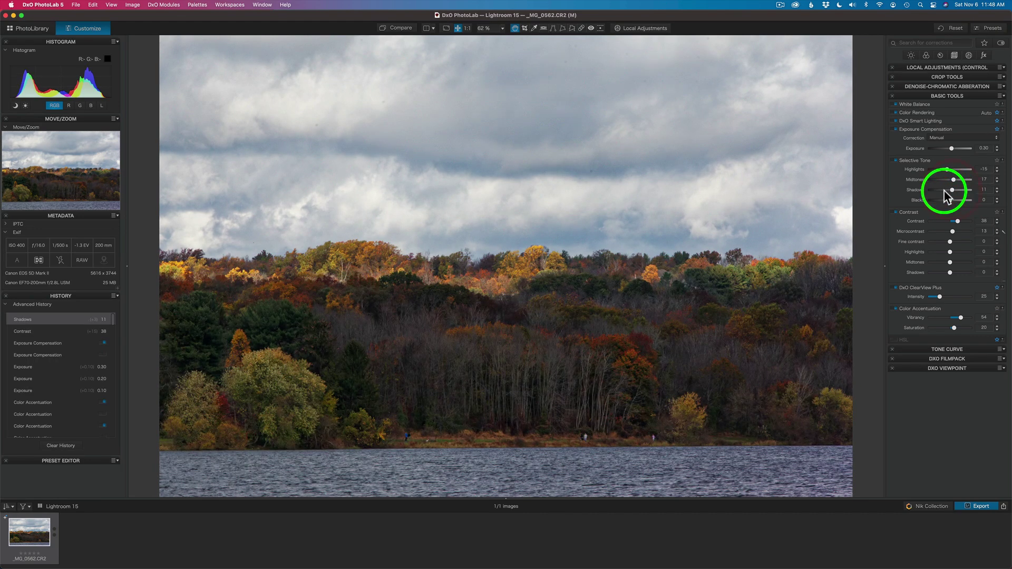
left_click(399, 27)
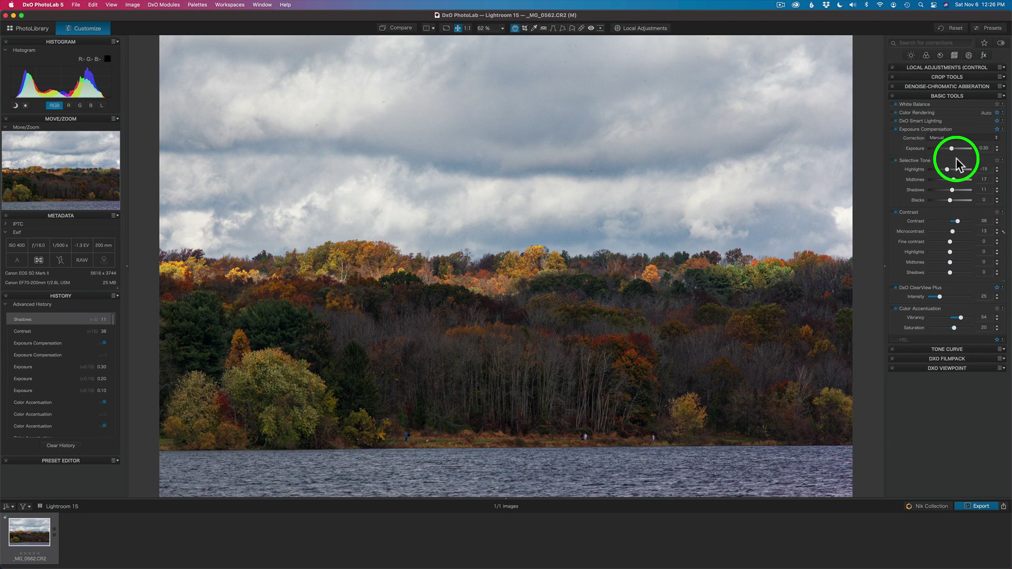
Step: Collapse the Selective Tone, Contrast, DxO ClearView Plus and Color Accentuation corrections
left_click(955, 160)
left_click(954, 169)
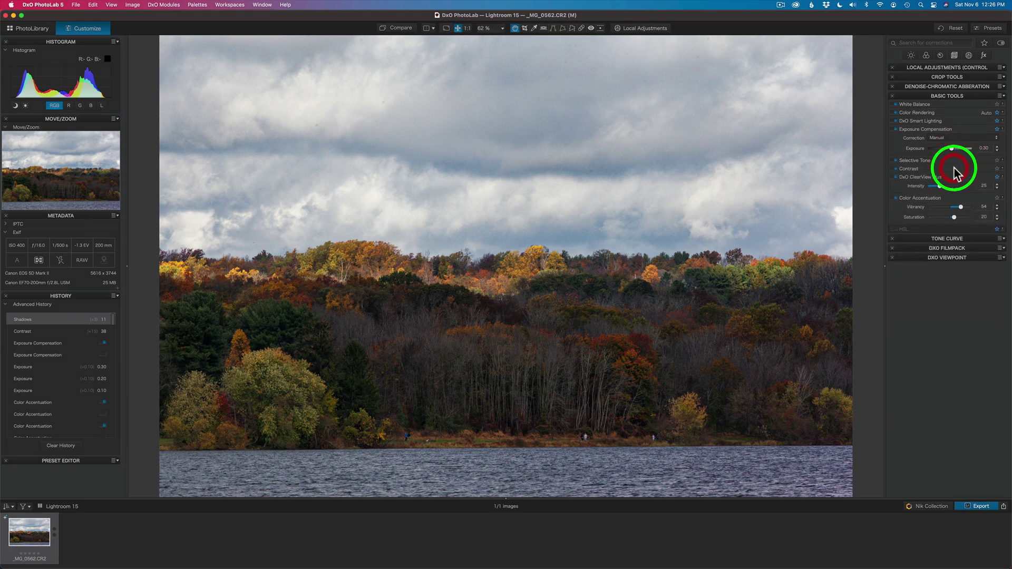
left_click(954, 178)
left_click(952, 185)
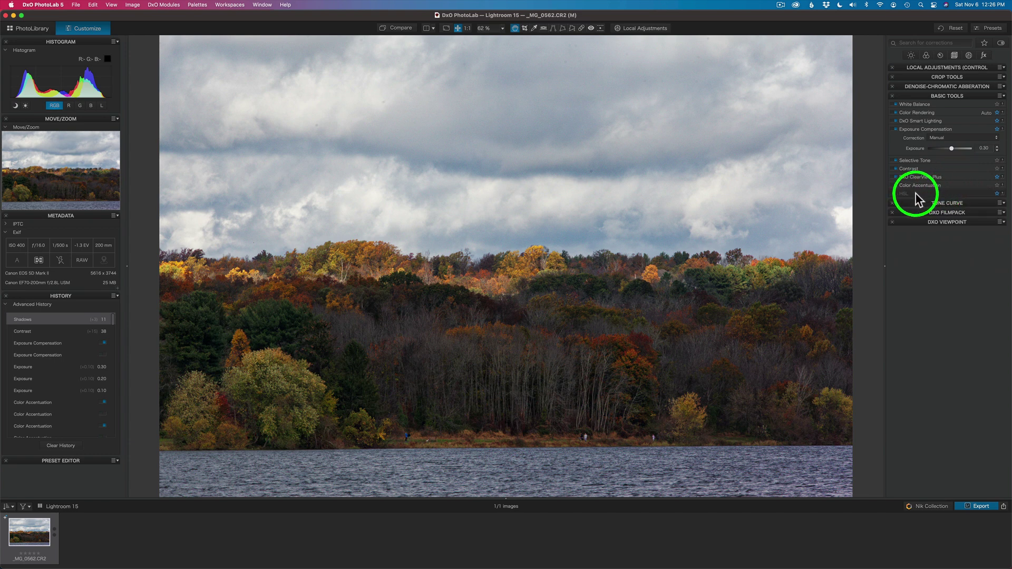
Step: Expand HSL and set the yellow channel's Luminance to 31 and Saturation to 21
left_click(937, 194)
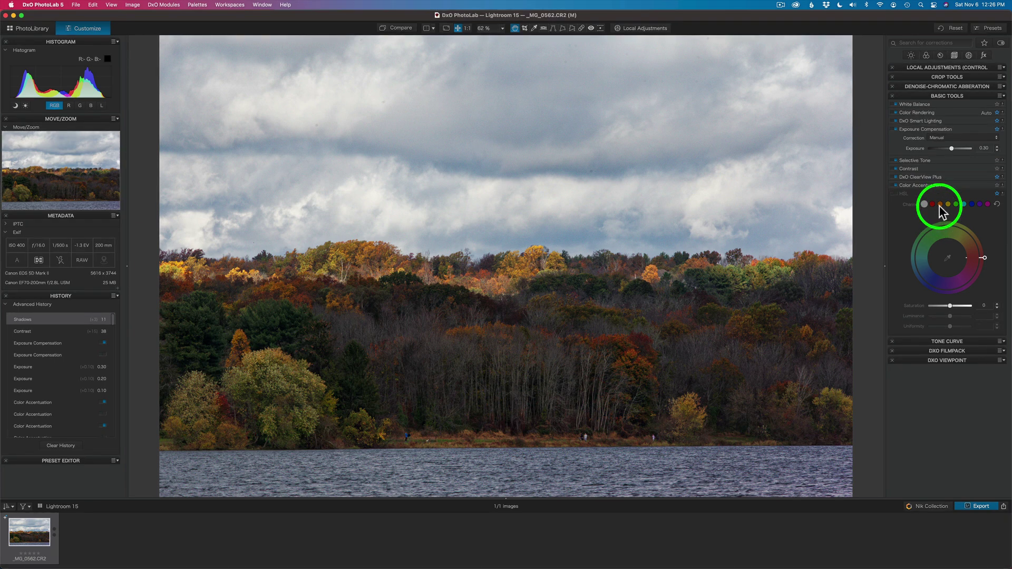
left_click(948, 205)
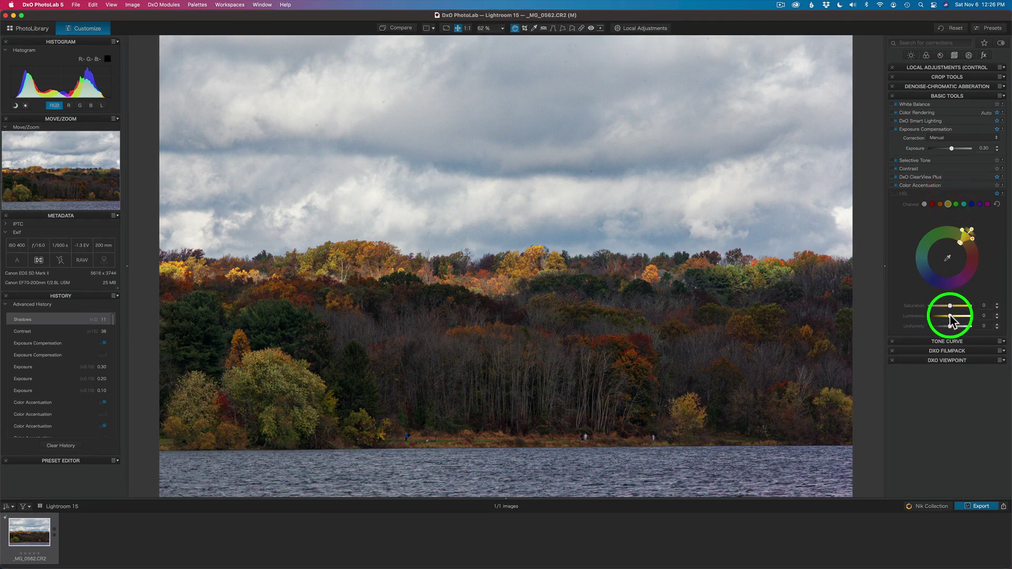
left_click_drag(951, 316, 956, 318)
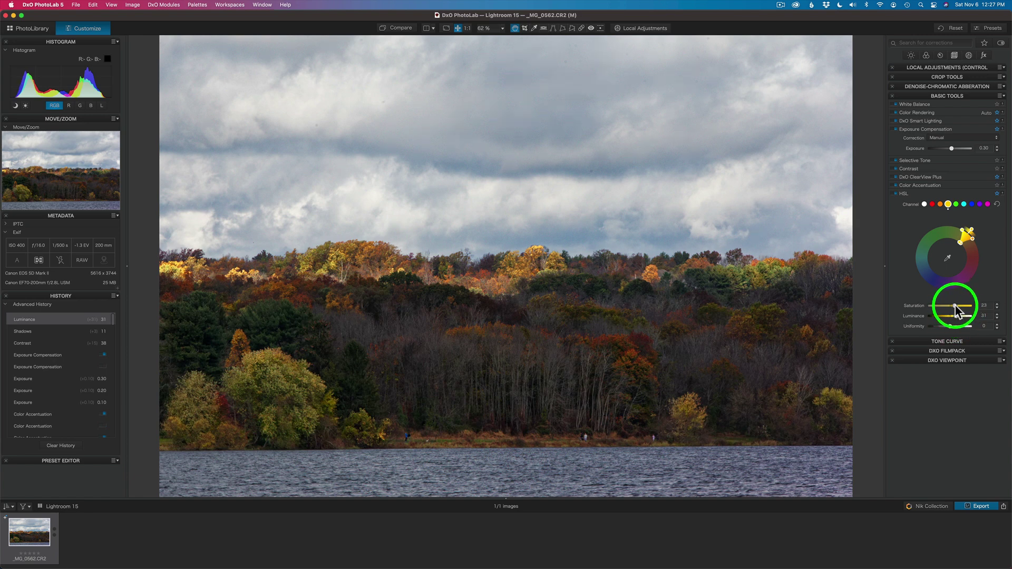
left_click_drag(956, 308, 956, 308)
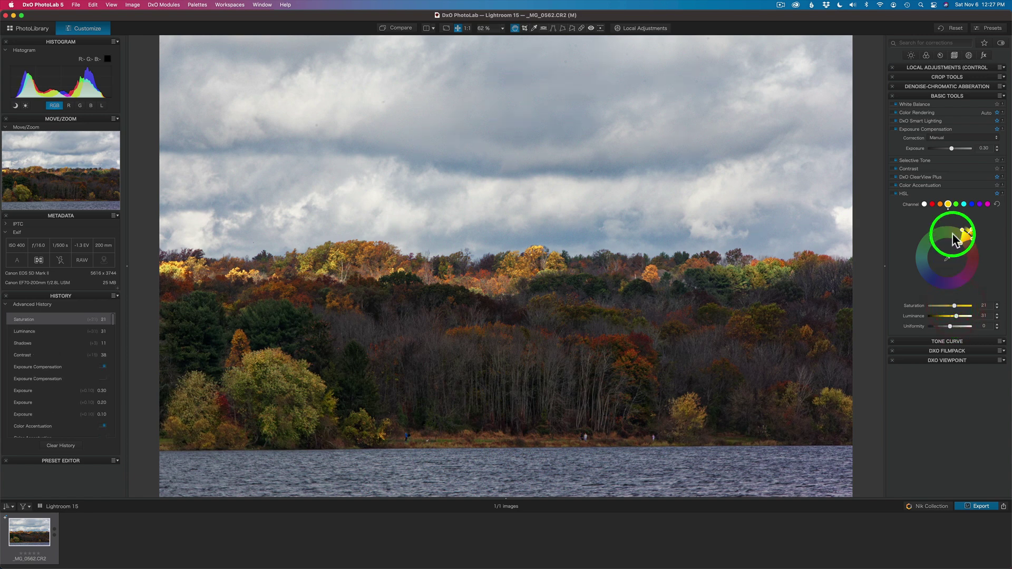
Step: Set the HSL orange channel's Luminance to 14 and Saturation to 21
left_click(940, 204)
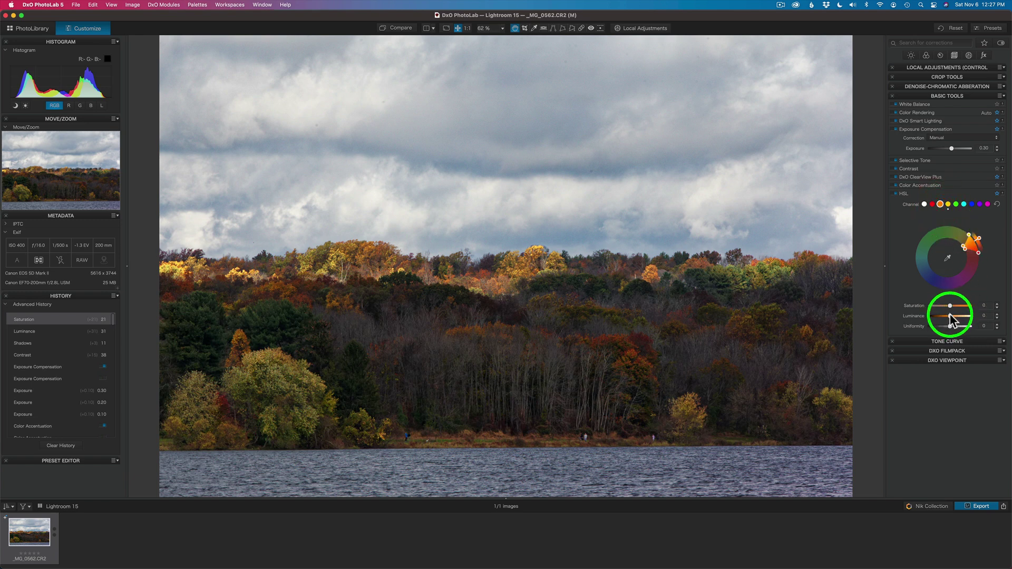
left_click_drag(950, 316, 955, 317)
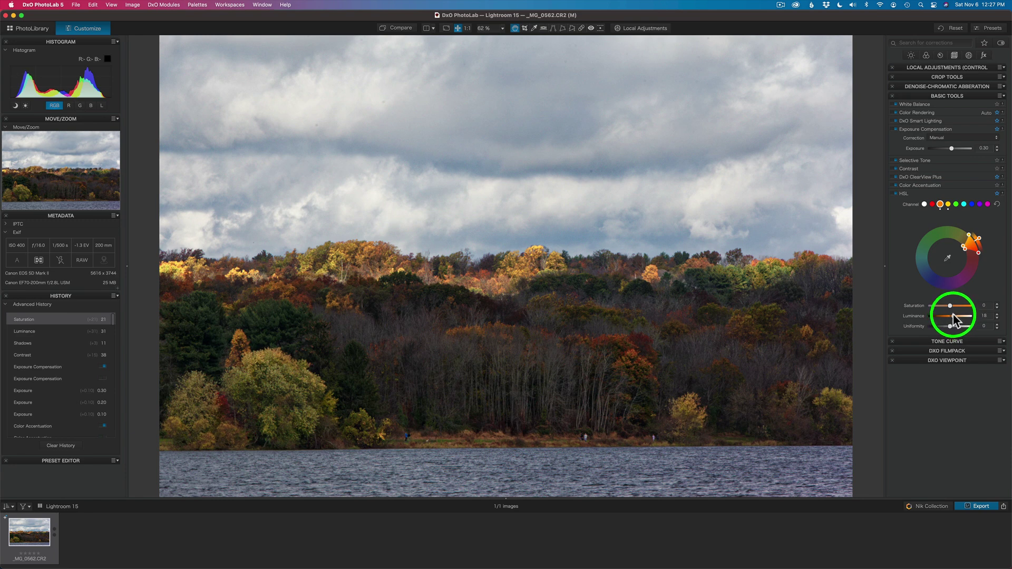
left_click_drag(953, 315, 953, 316)
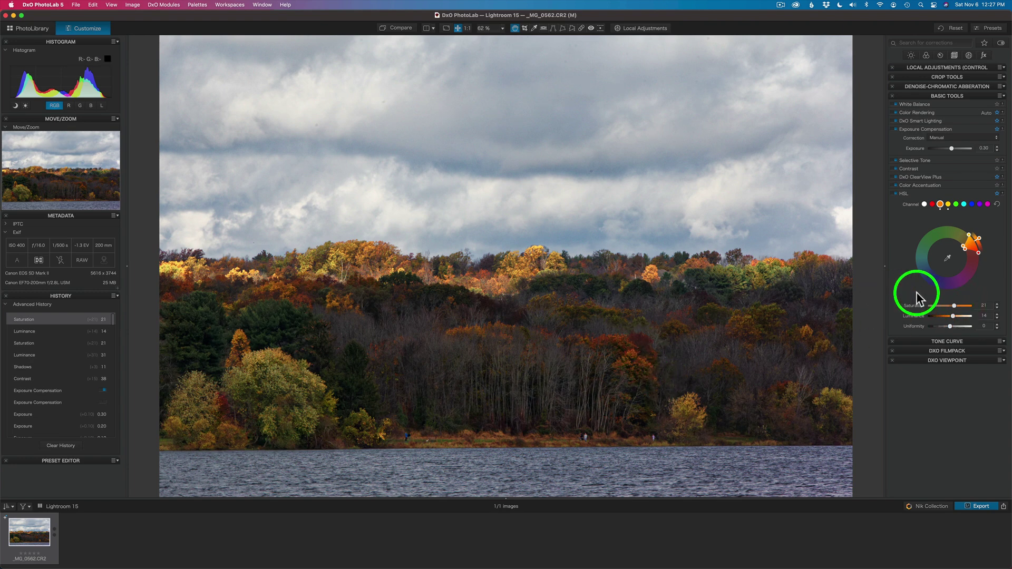
Step: Set the HSL red channel's Luminance to 24 and Saturation to 35
left_click(932, 204)
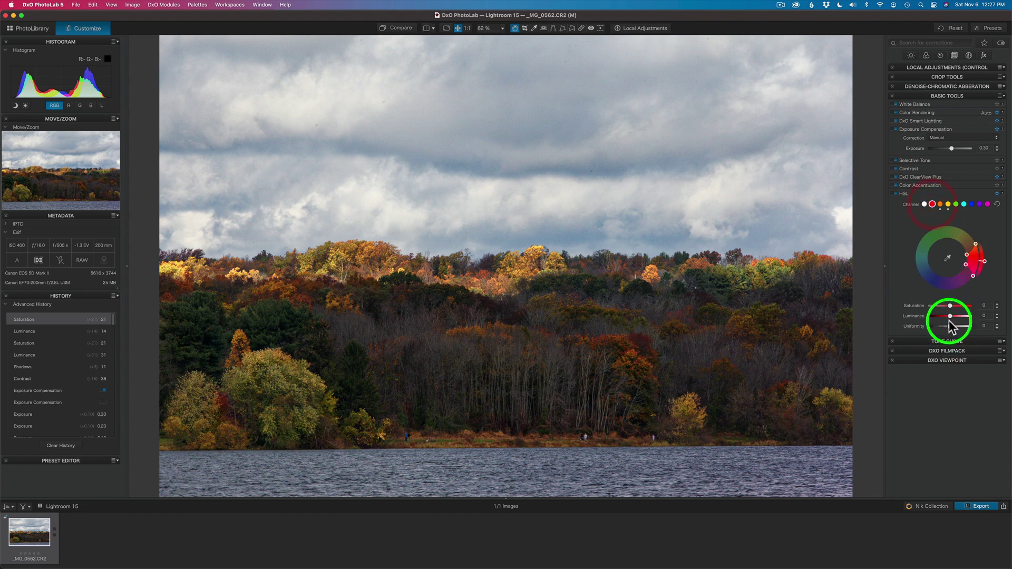
left_click_drag(950, 317, 961, 317)
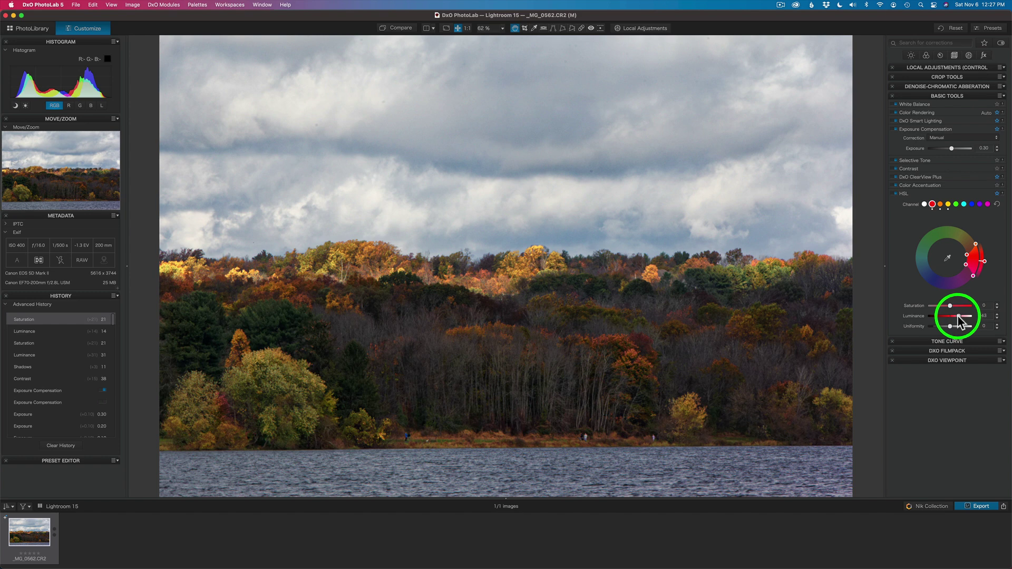
mouse_move(957, 321)
left_mouse_down()
mouse_move(958, 306)
mouse_move(970, 307)
mouse_move(957, 307)
left_mouse_up()
Step: Adjust the red channel's hue range on the HSL color wheel and compare the photo with HSL off and on
left_click_drag(985, 260, 966, 271)
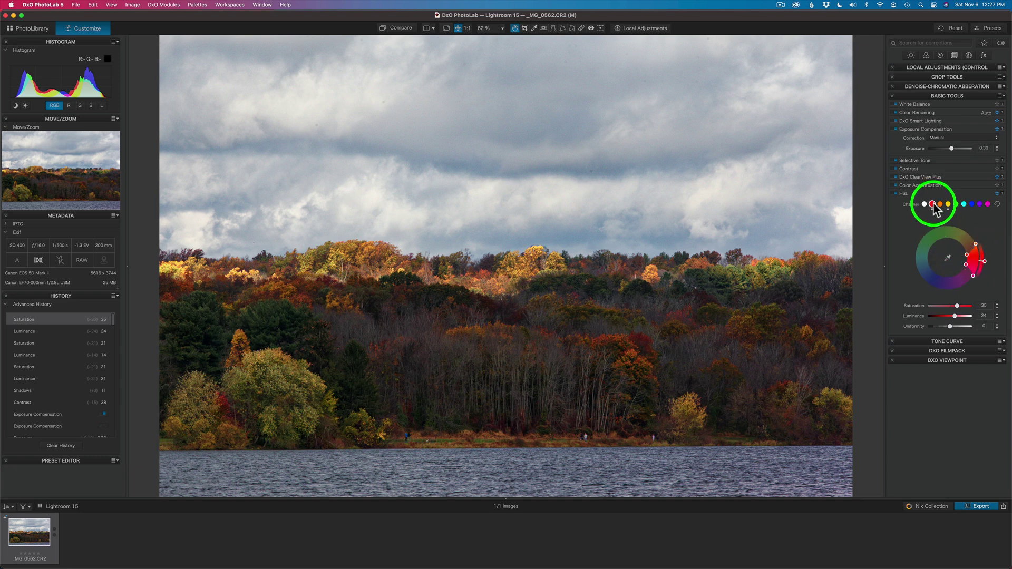
left_click_drag(947, 260, 984, 259)
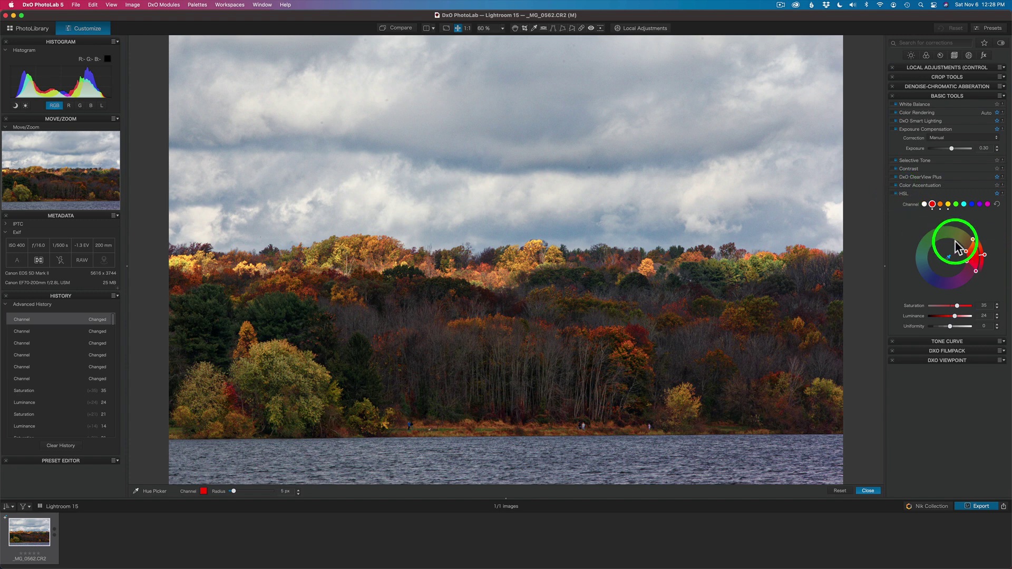
left_click(895, 193)
left_click(896, 193)
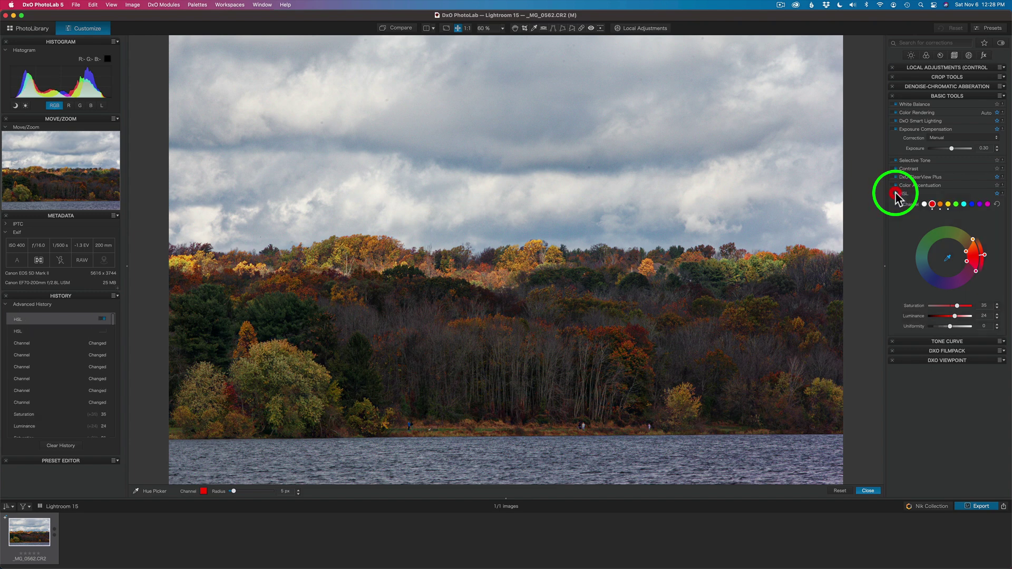
left_click(895, 193)
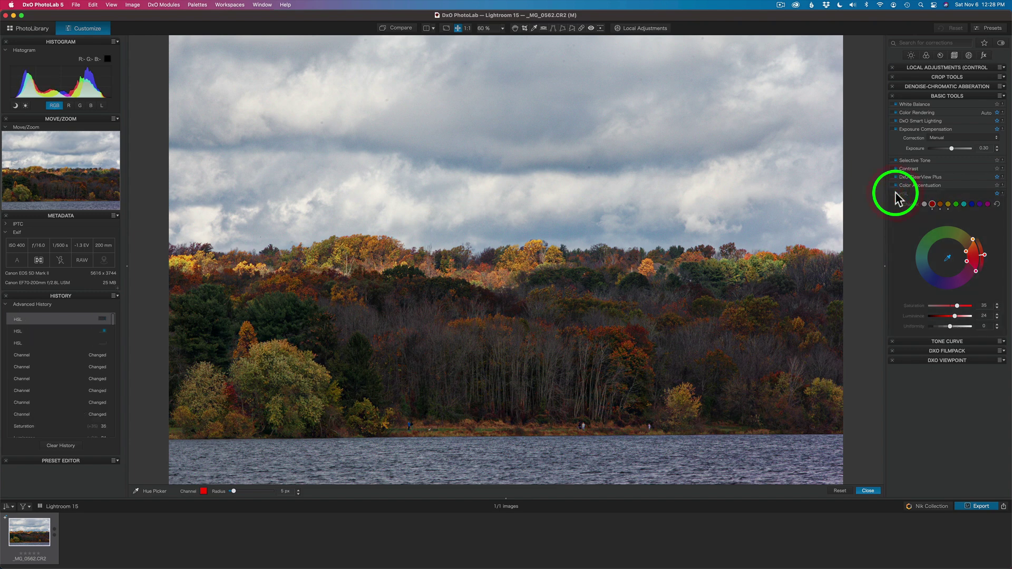
left_click(896, 193)
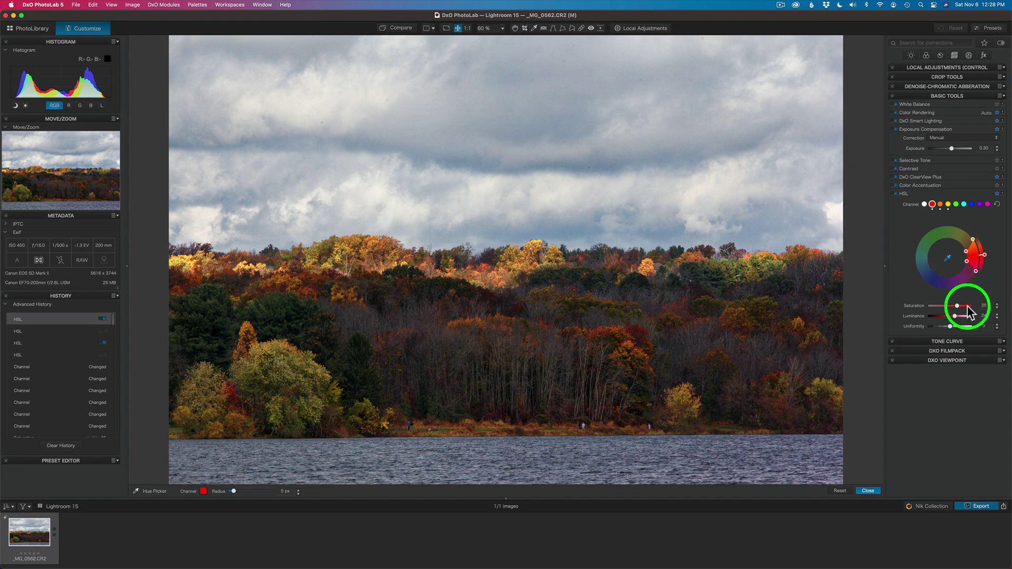
Step: Reduce the HSL red channel's Saturation to 24 and compare the photo with HSL off and on
left_click_drag(958, 306, 954, 306)
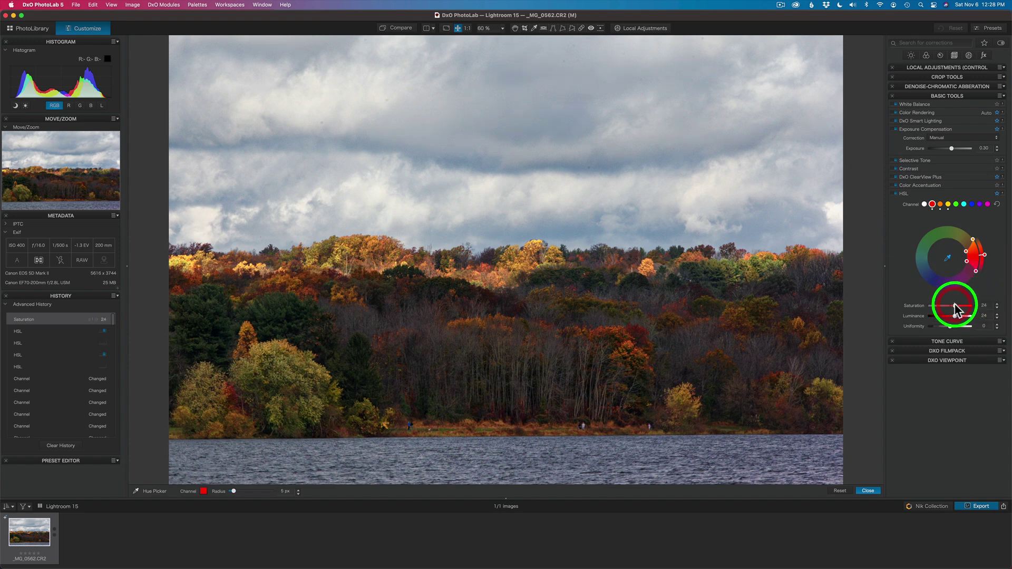
left_click(895, 194)
left_click(896, 194)
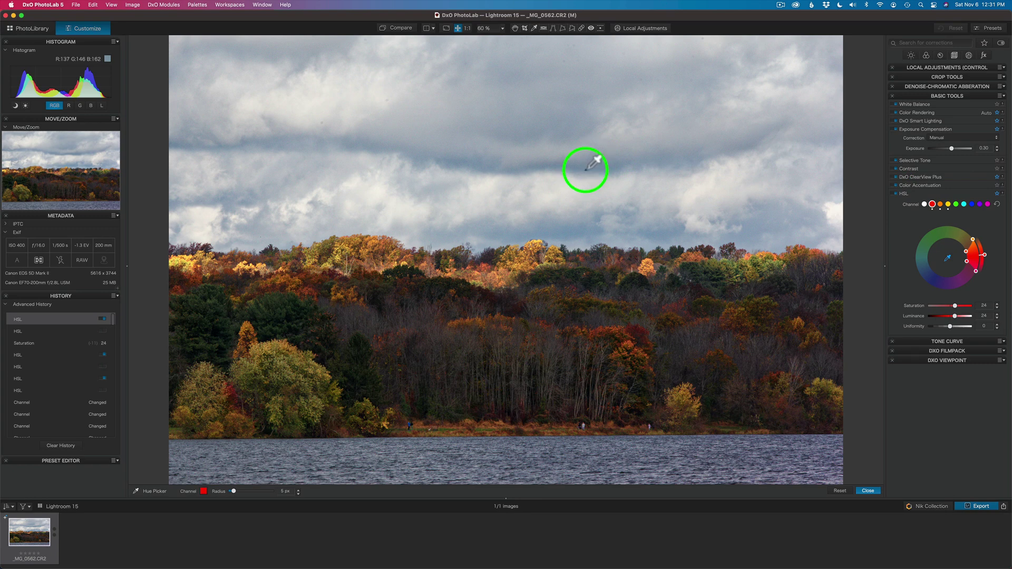
Step: Set the HSL blue channel's Saturation to -31
left_click(971, 205)
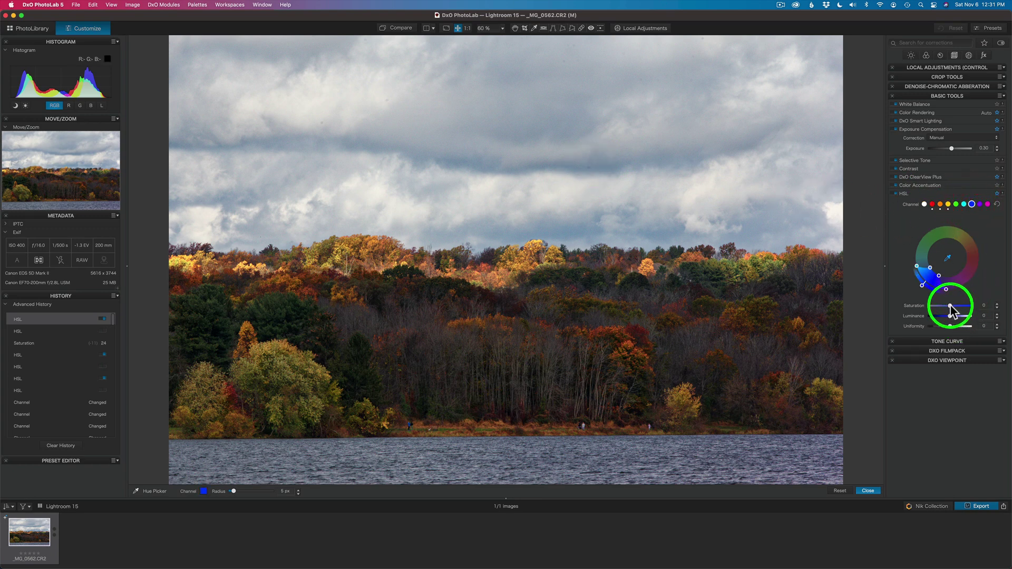
mouse_move(950, 306)
left_mouse_down()
mouse_move(941, 307)
mouse_move(965, 307)
mouse_move(945, 308)
left_mouse_up()
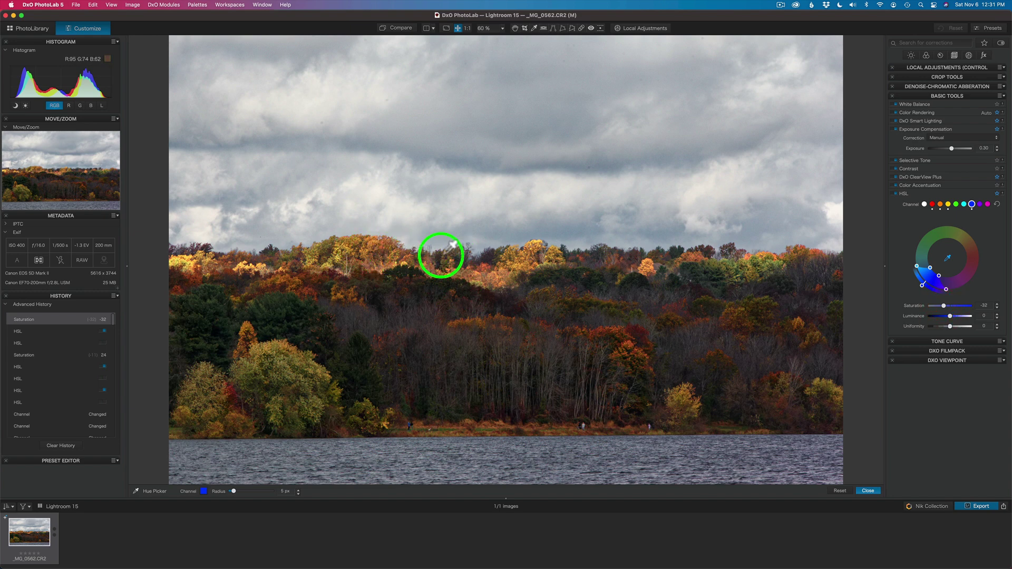
left_click_drag(945, 306, 944, 306)
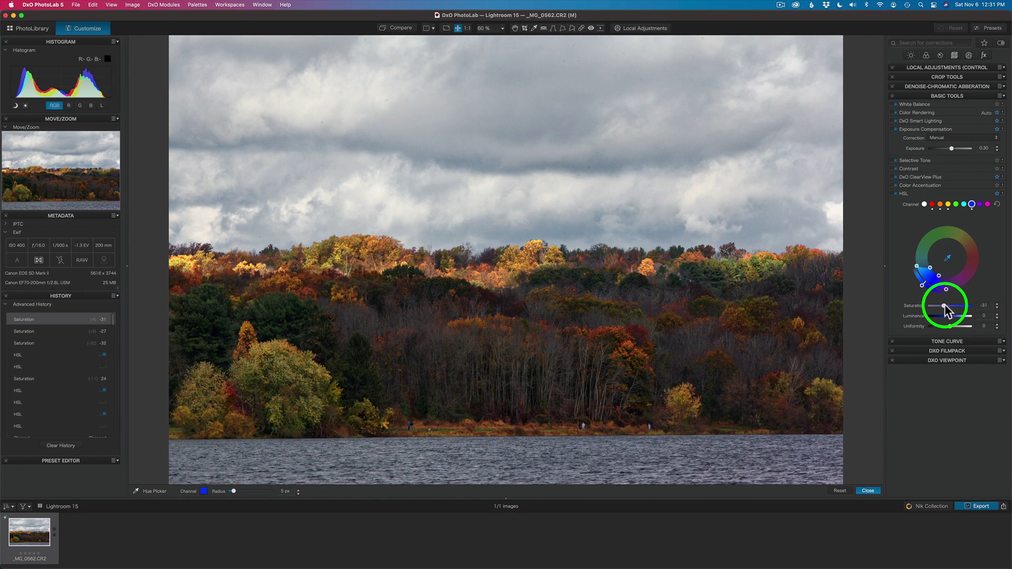
Step: Compare the photo without and with the HSL correction, and close the Hue Picker and the HSL section
left_click(896, 193)
left_click(896, 193)
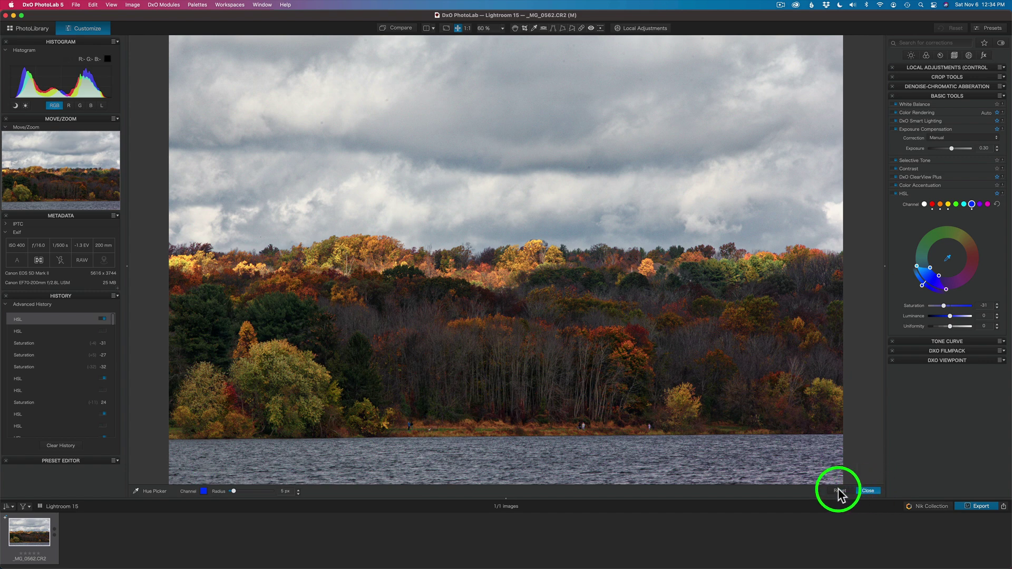
left_click(869, 491)
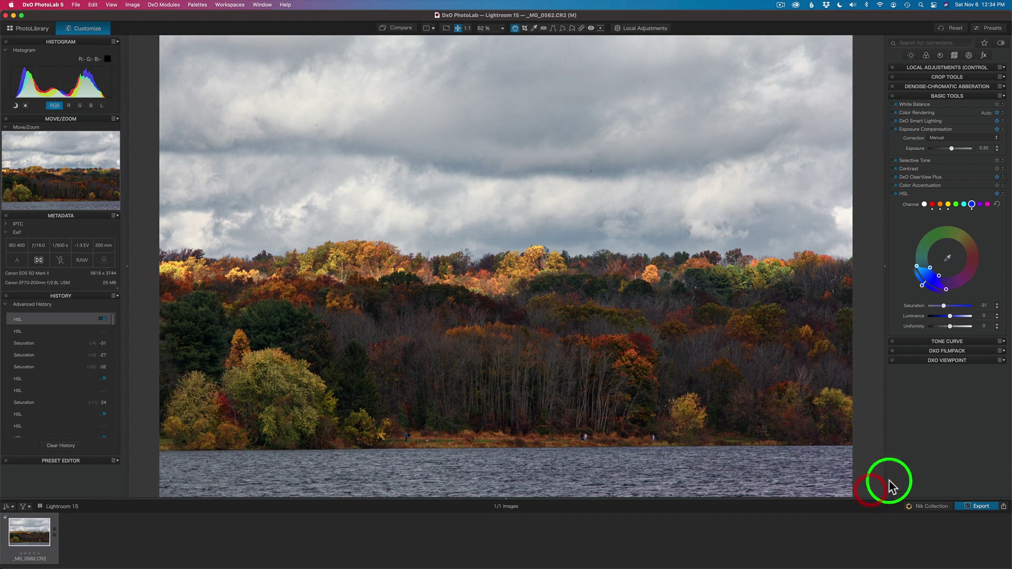
left_click(936, 191)
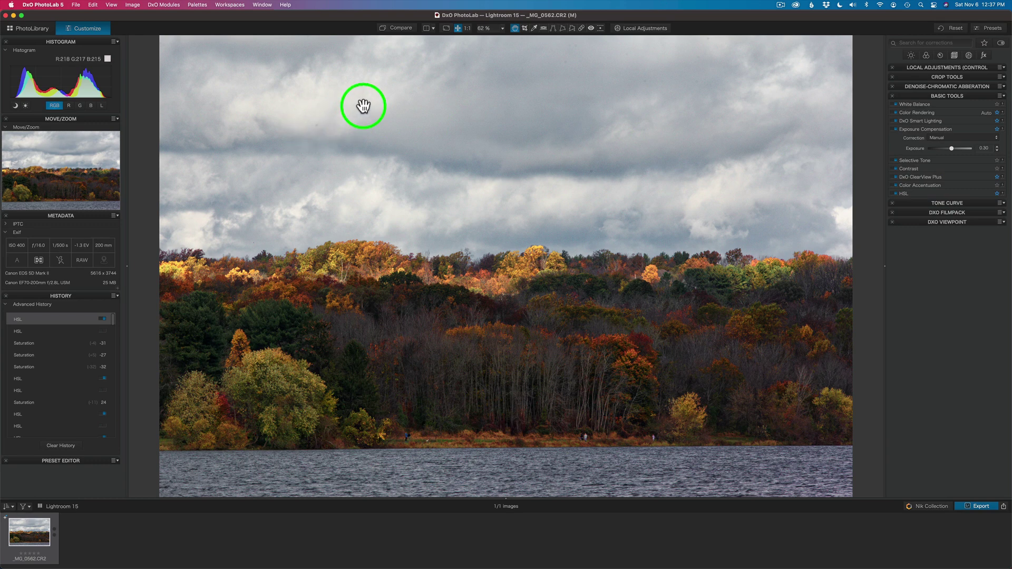
Step: Remove the dust spots across the cloudy sky with the Repair tool at size 24, feather 33% and opacity 100%
left_click(581, 28)
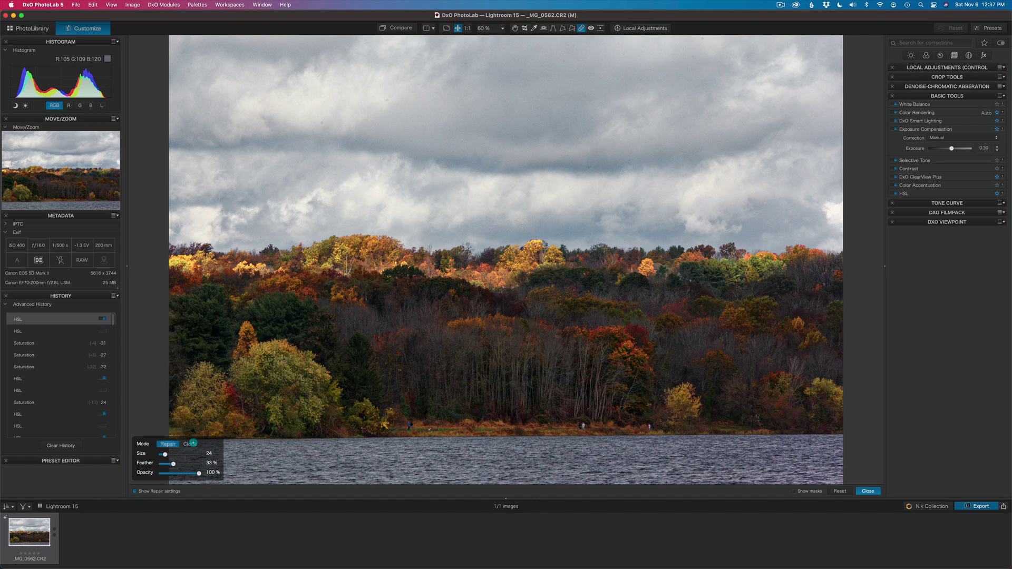
left_click(169, 459)
left_click_drag(323, 122, 335, 113)
left_click_drag(590, 167, 581, 152)
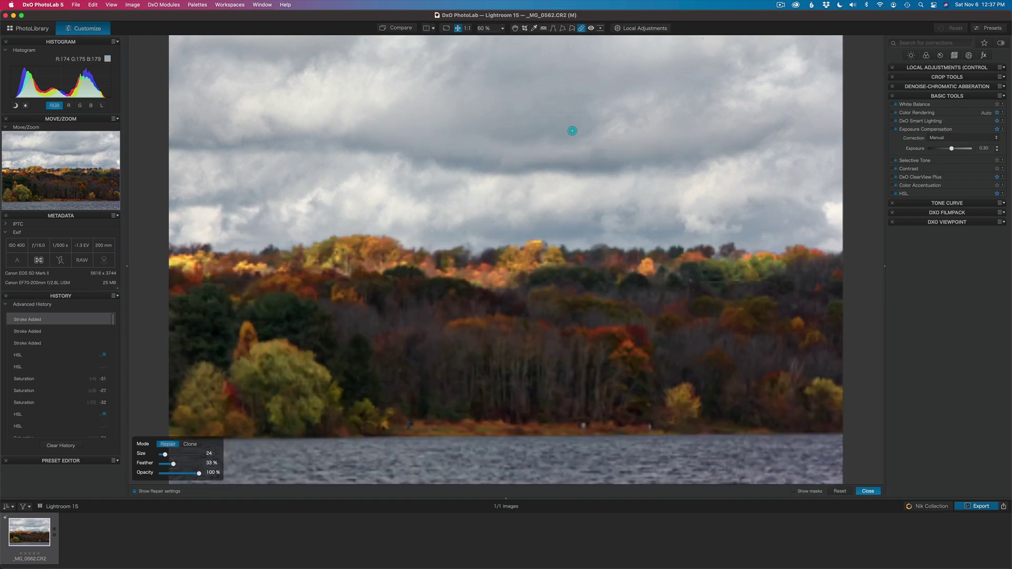
left_click_drag(467, 63, 584, 49)
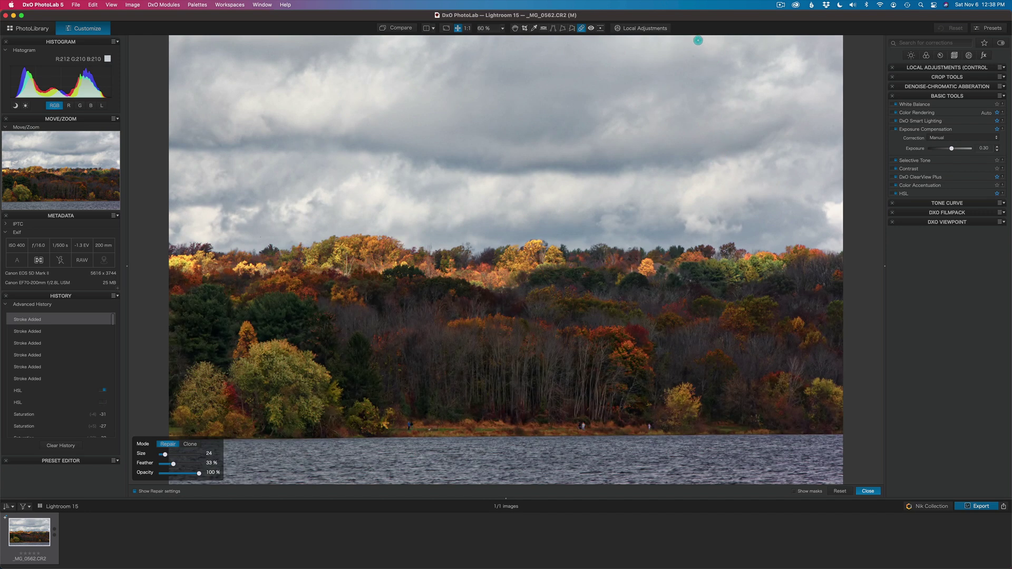
left_click_drag(693, 56, 724, 95)
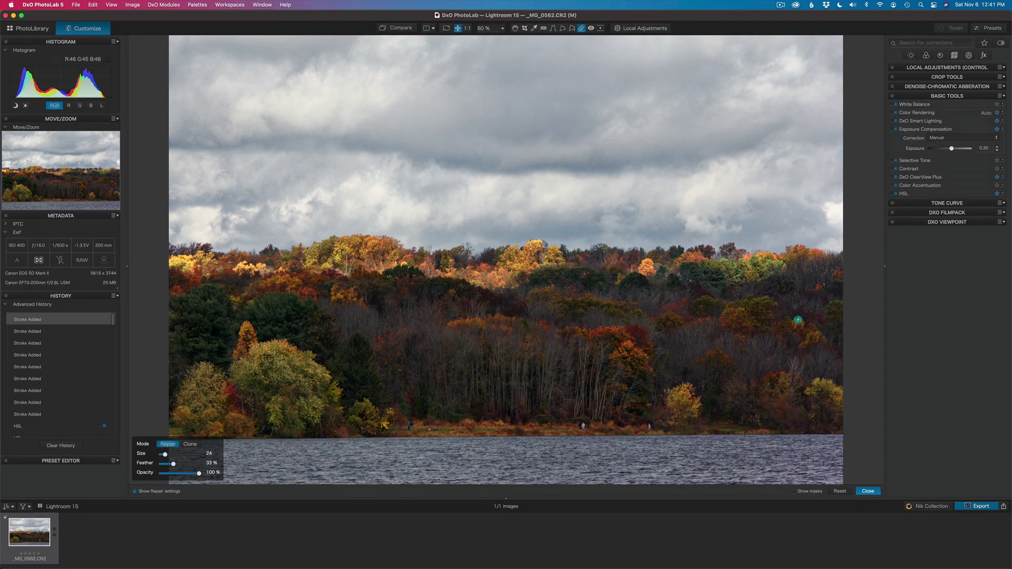
Step: Show and hide the masks of the sky repairs to check them, and close the Repair tool
left_click(794, 491)
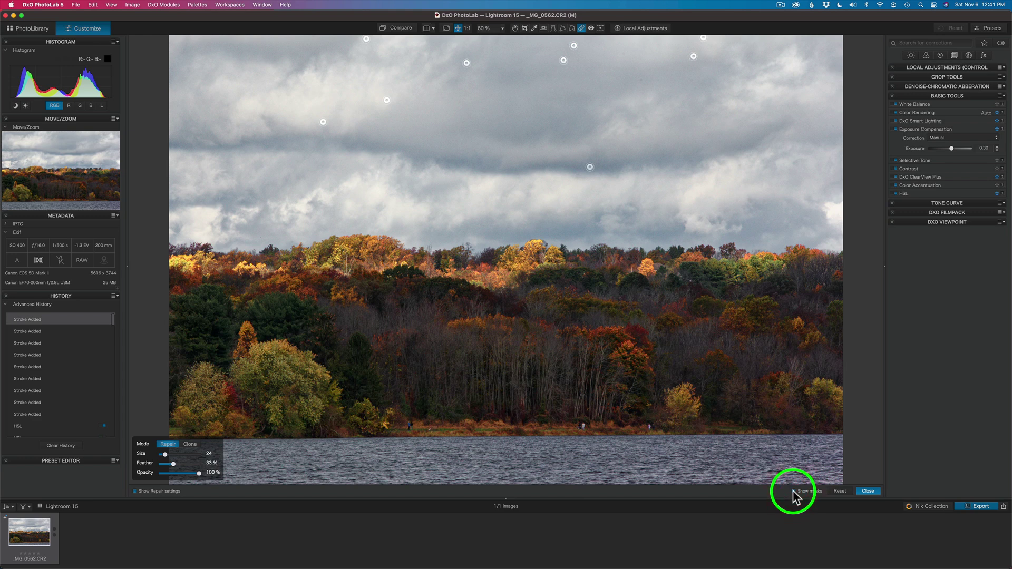
left_click(793, 491)
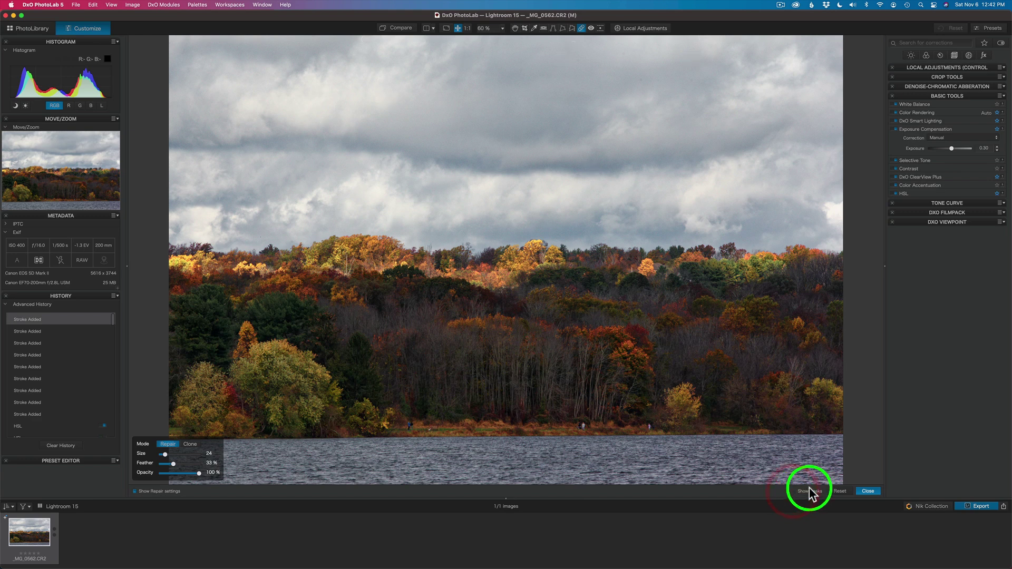
left_click(869, 492)
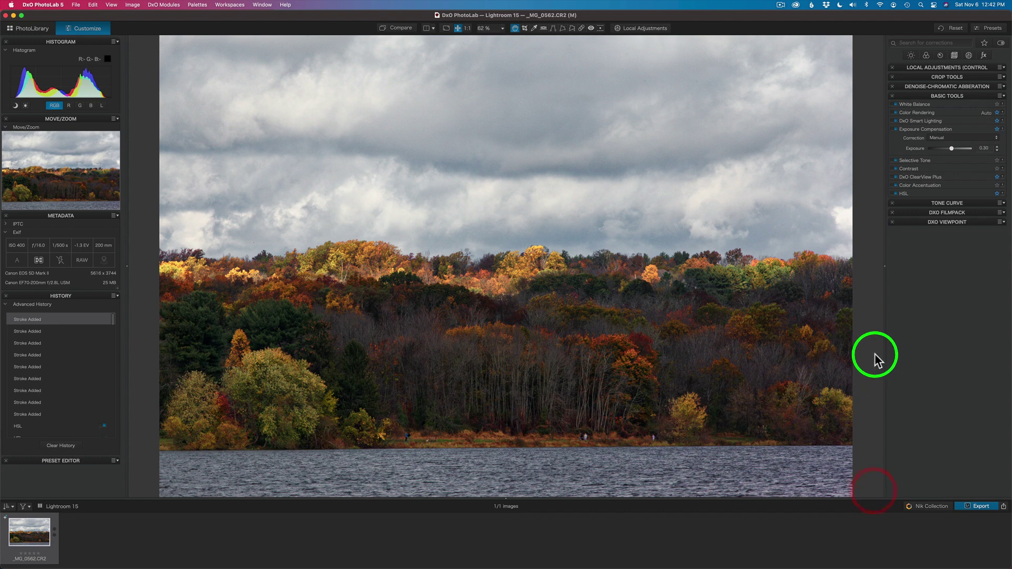
Step: Bring up the Local Adjustments tool wheel over the sky for viewing, and close Local Adjustments without adding a mask
left_click(654, 28)
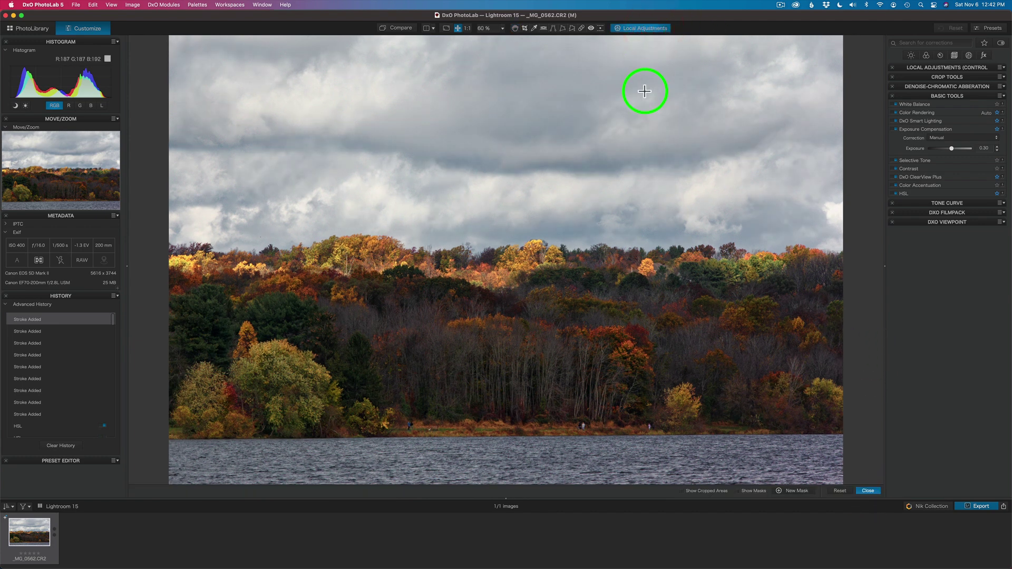
right_click(646, 91)
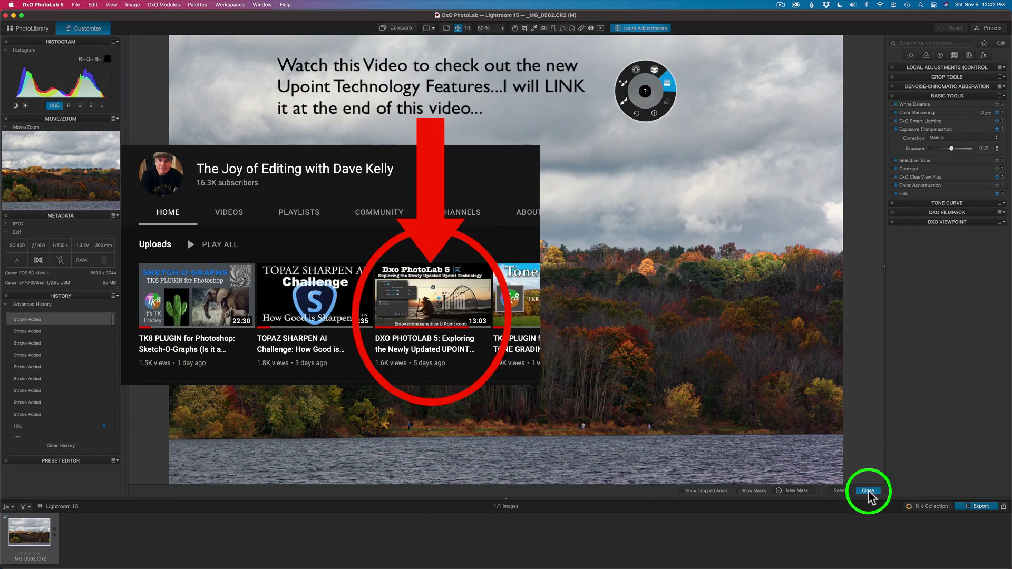
left_click(860, 479)
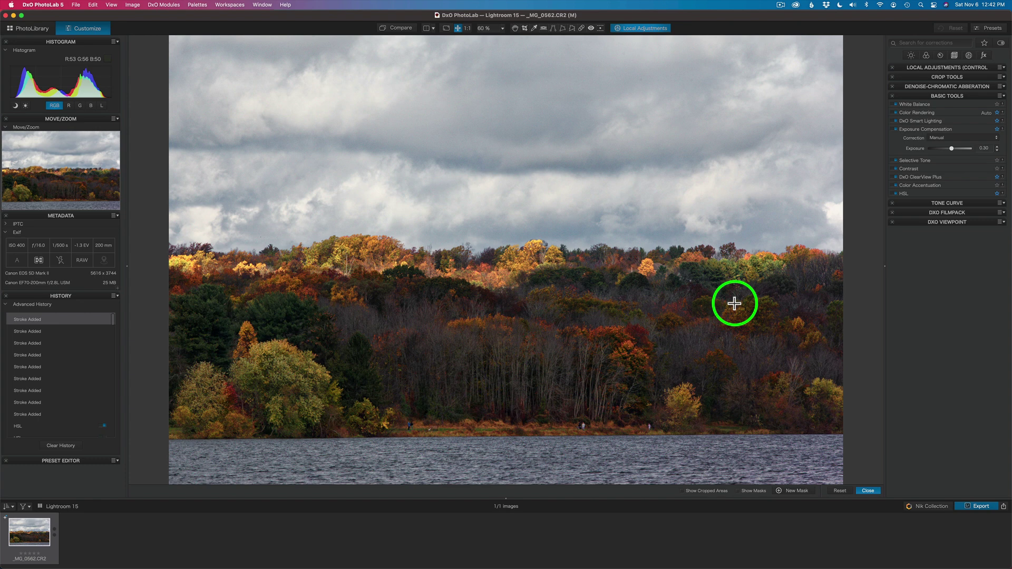
left_click(868, 491)
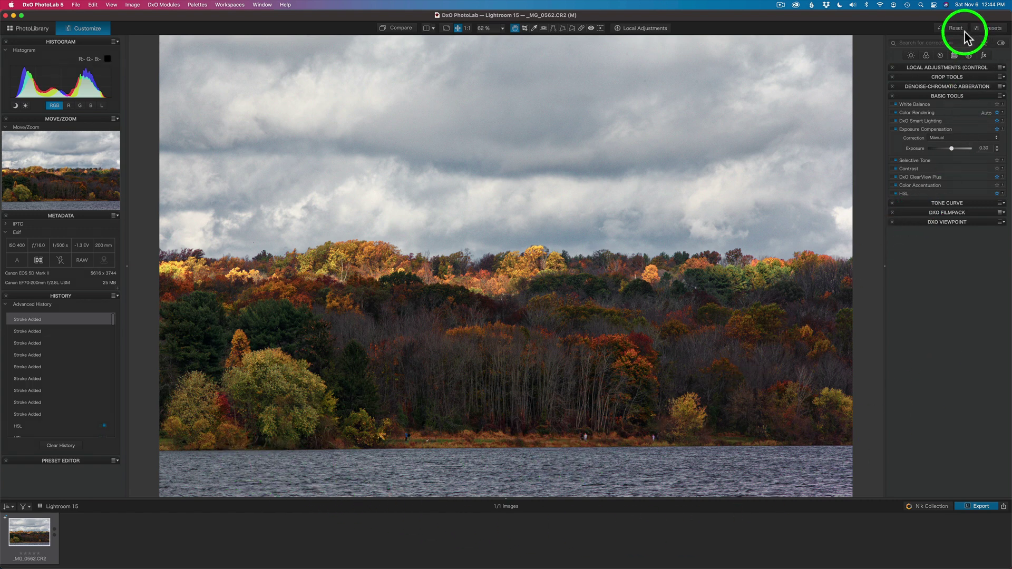
Step: Straighten the photo by about 0.42 with the Horizon tool, aligning its line to the far shoreline
left_click(955, 77)
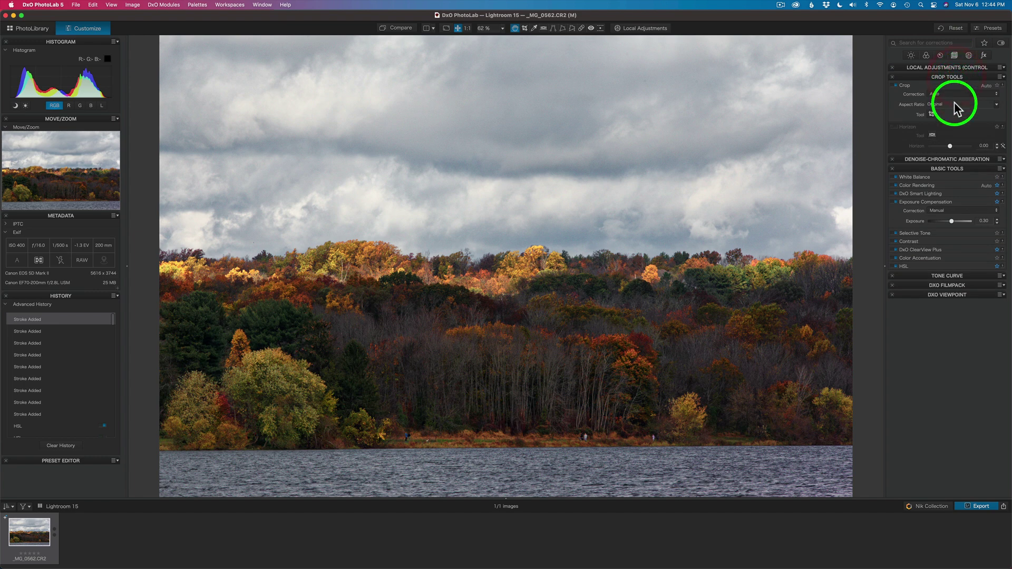
left_click(932, 136)
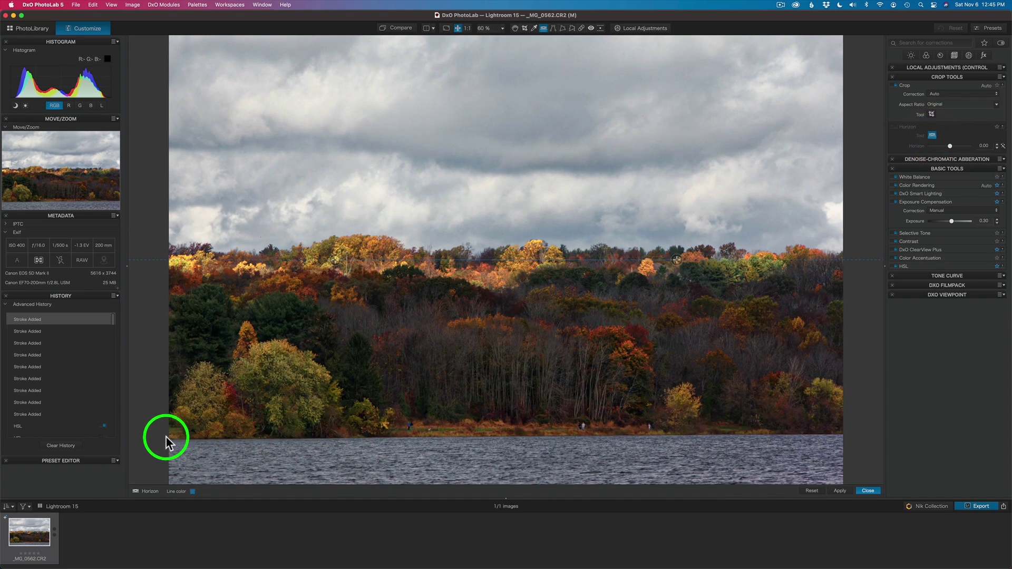
mouse_move(169, 440)
left_mouse_down()
mouse_move(847, 449)
mouse_move(843, 436)
left_mouse_up()
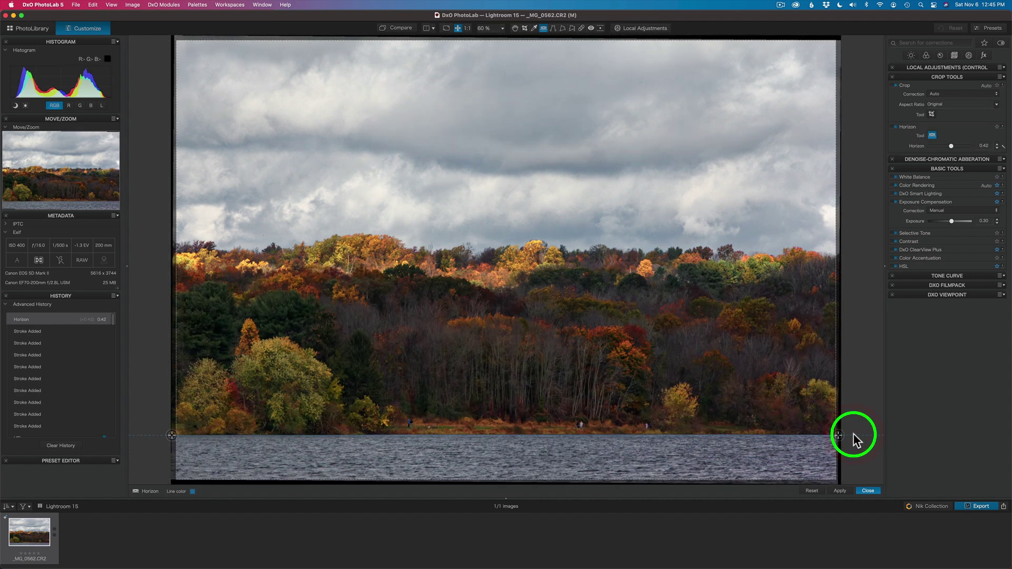
left_click(869, 492)
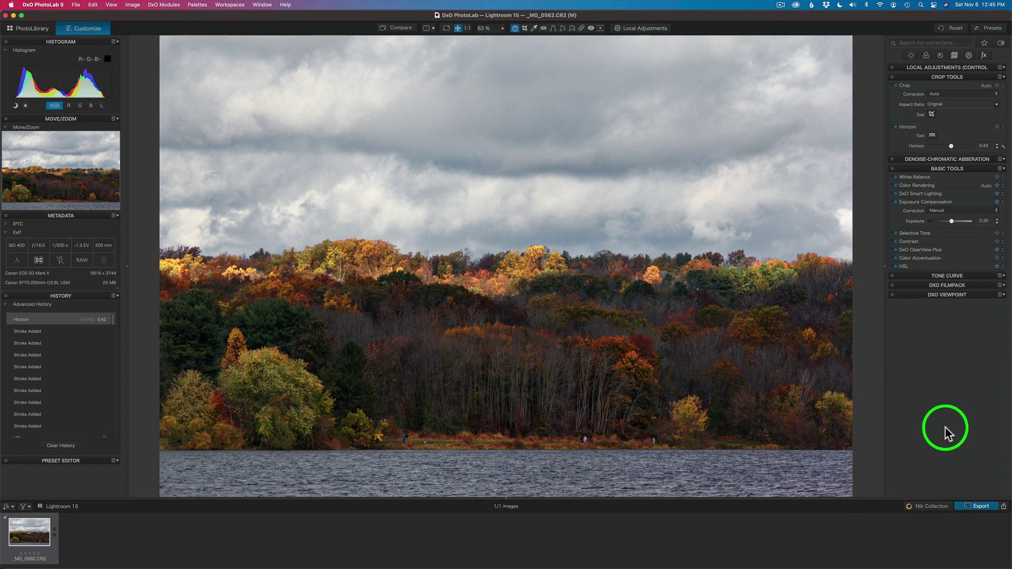
Step: Compare the edited photo with the original, in full and in a split view with the divider at the center
left_click(401, 29)
left_click(401, 30)
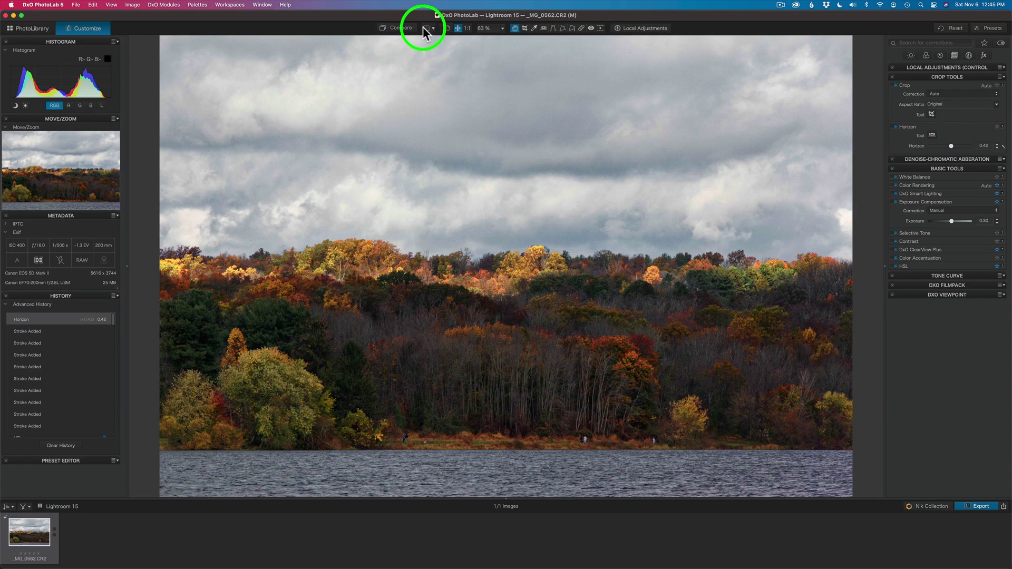
left_click(426, 27)
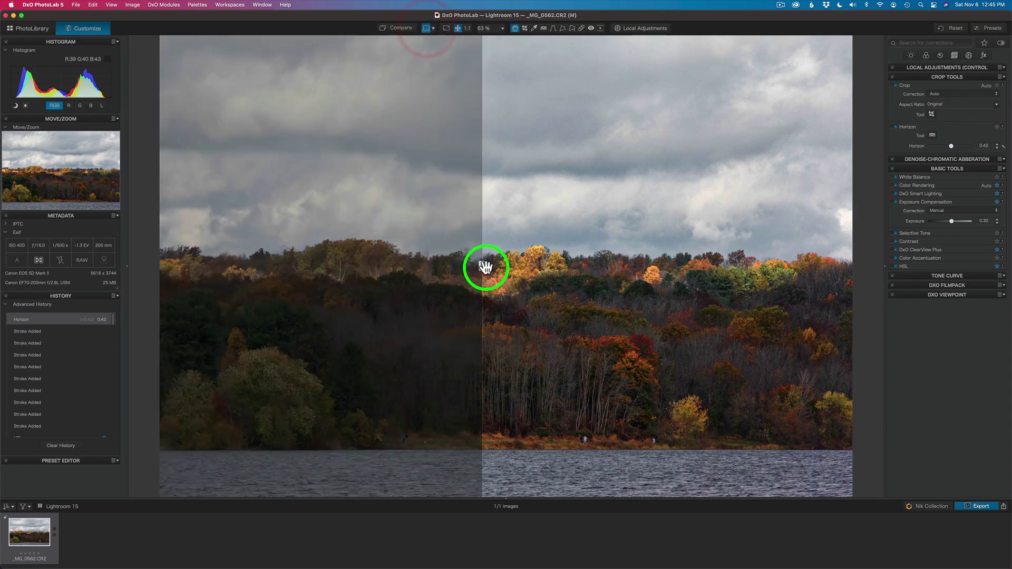
left_click_drag(483, 268, 506, 279)
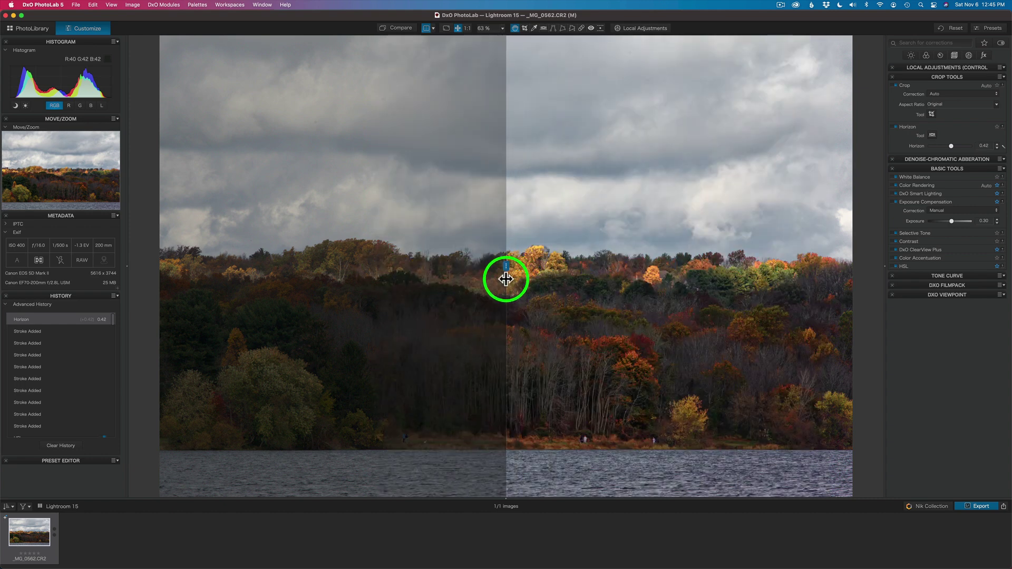
left_click(426, 29)
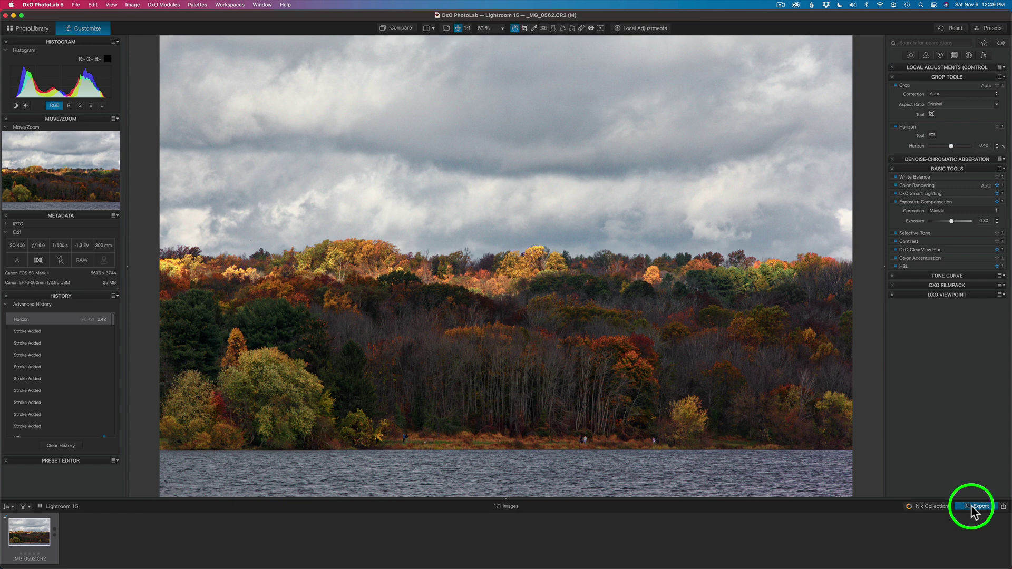
Step: View the available export destinations and dismiss the list without exporting
left_click(1004, 507)
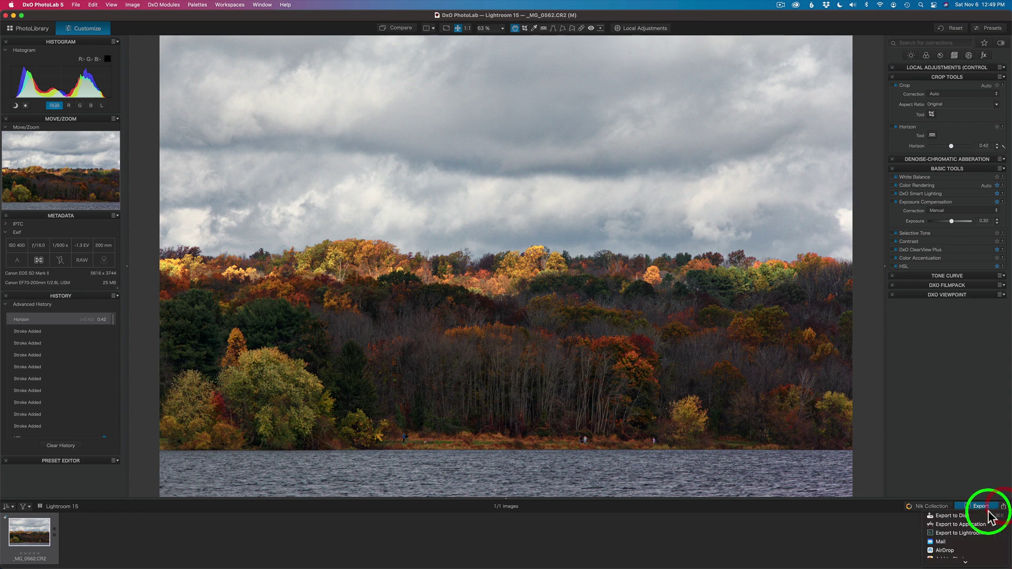
mouse_move(965, 560)
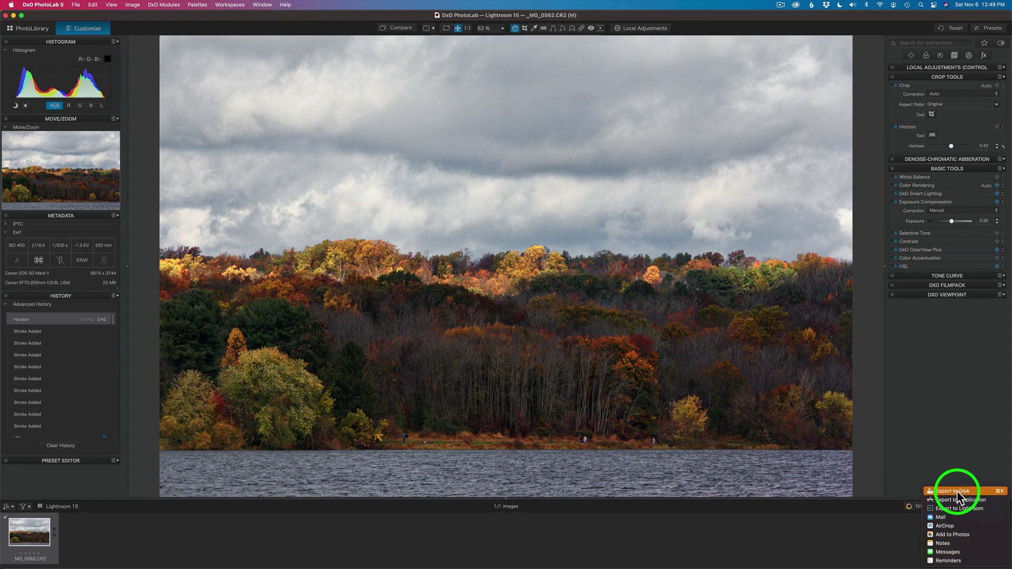
left_click(944, 446)
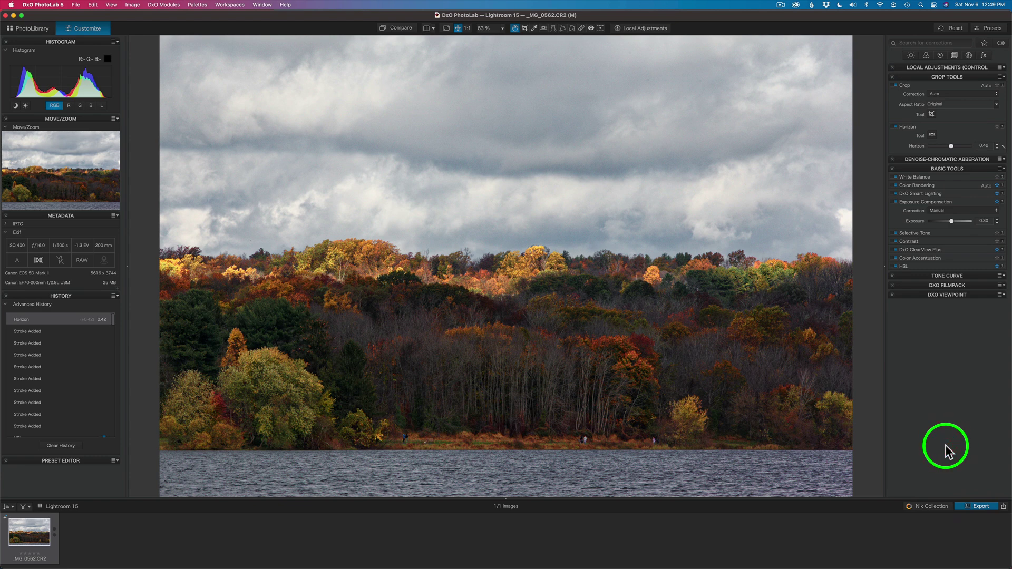
Step: Export the photo to Lightroom 11.0 as a 16-bit TIFF at 300 dpi with the ProPhoto RGB profile, checking the format, quality and profile options
left_click(981, 507)
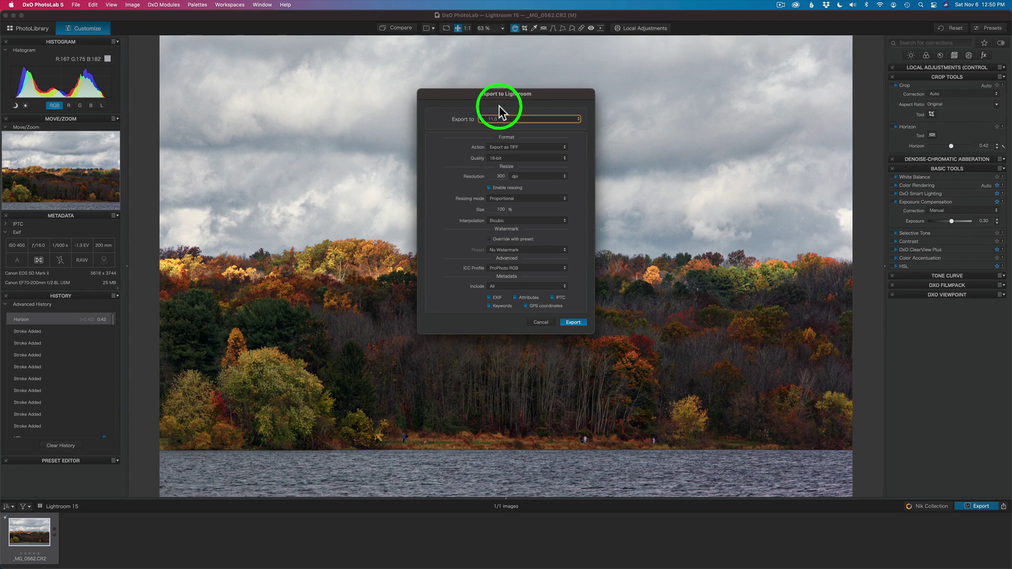
left_click(520, 147)
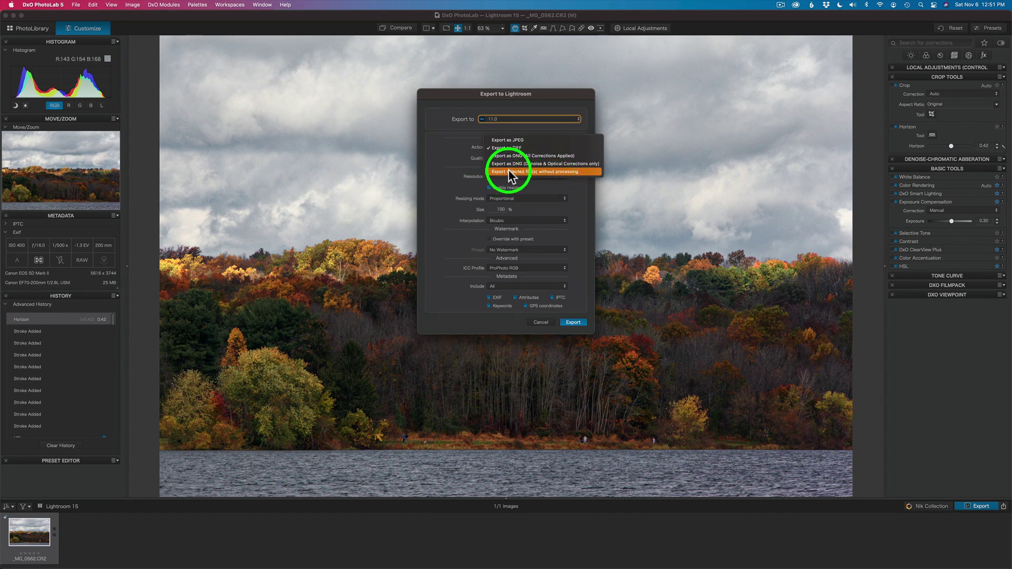
left_click(458, 150)
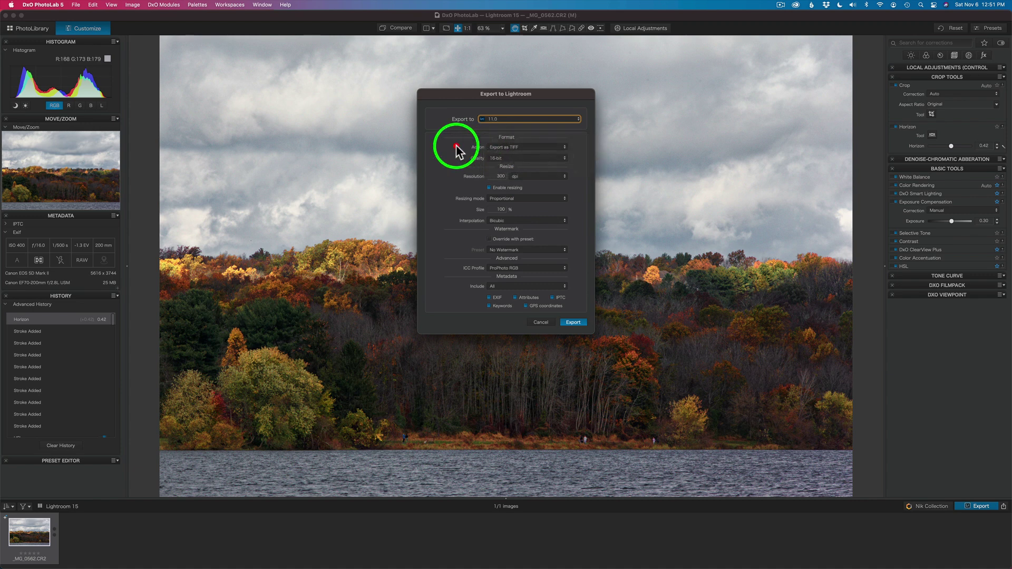
left_click(505, 158)
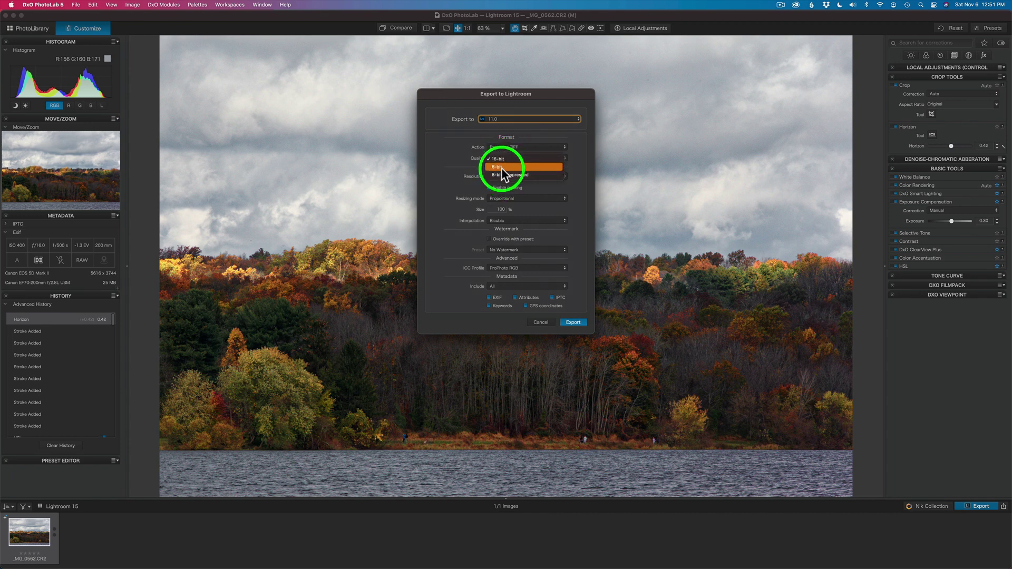
left_click(460, 157)
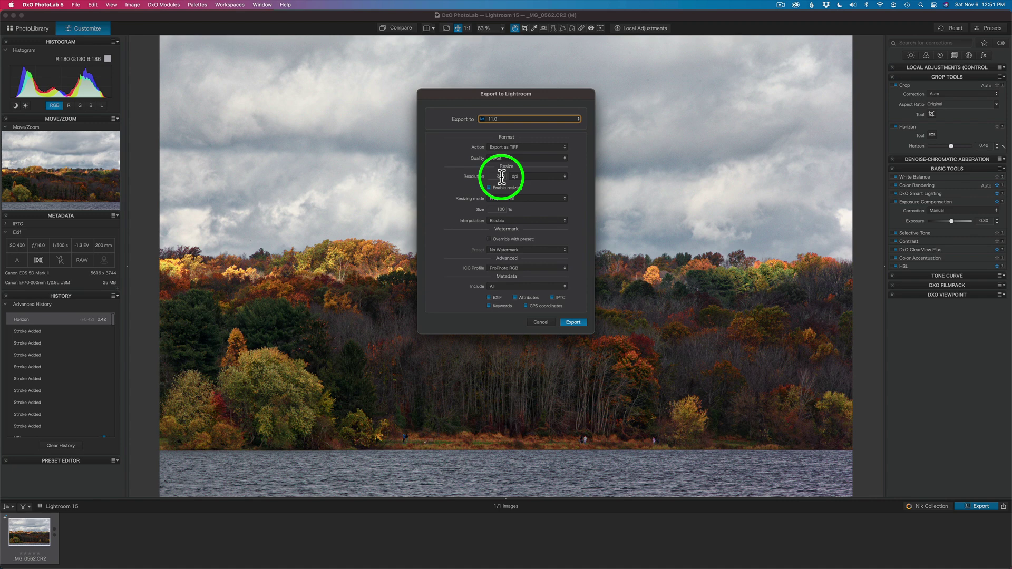
left_click(519, 267)
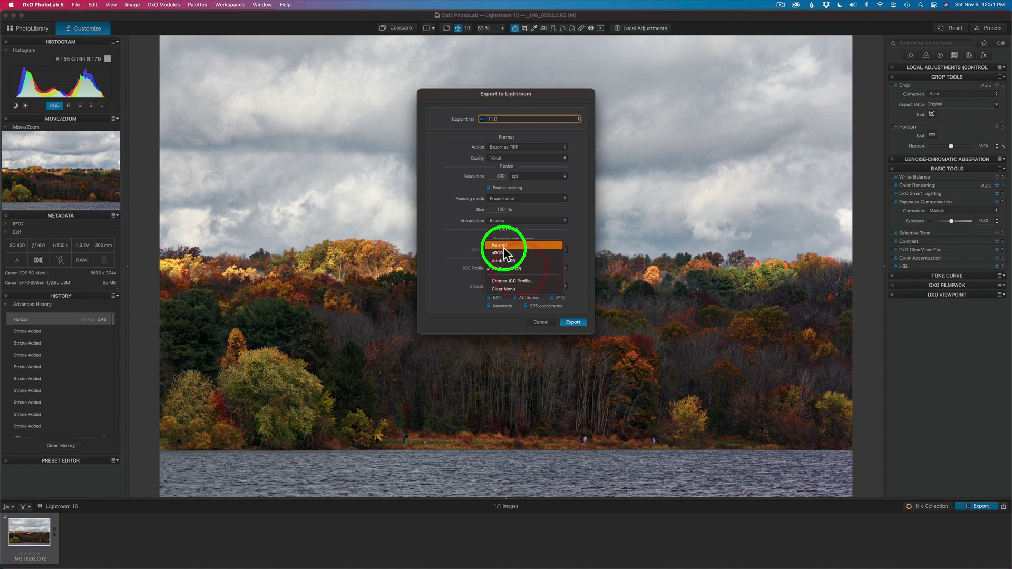
left_click(453, 250)
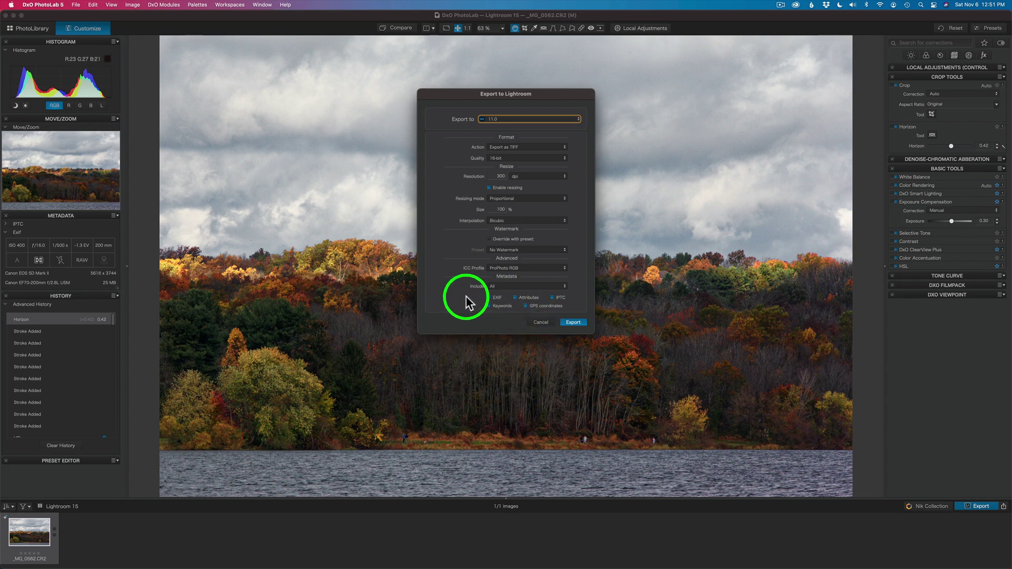
left_click(577, 322)
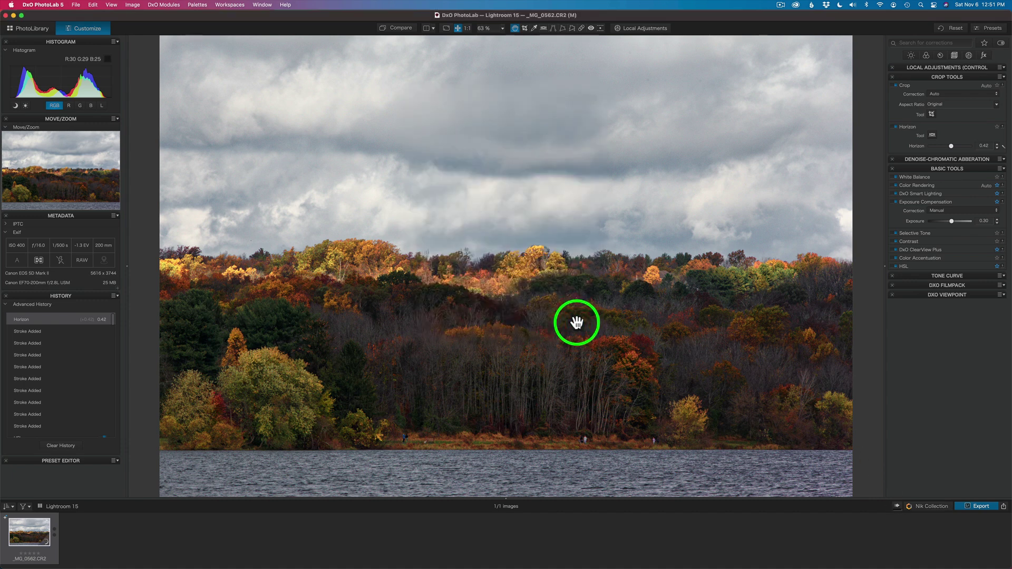
left_click(898, 507)
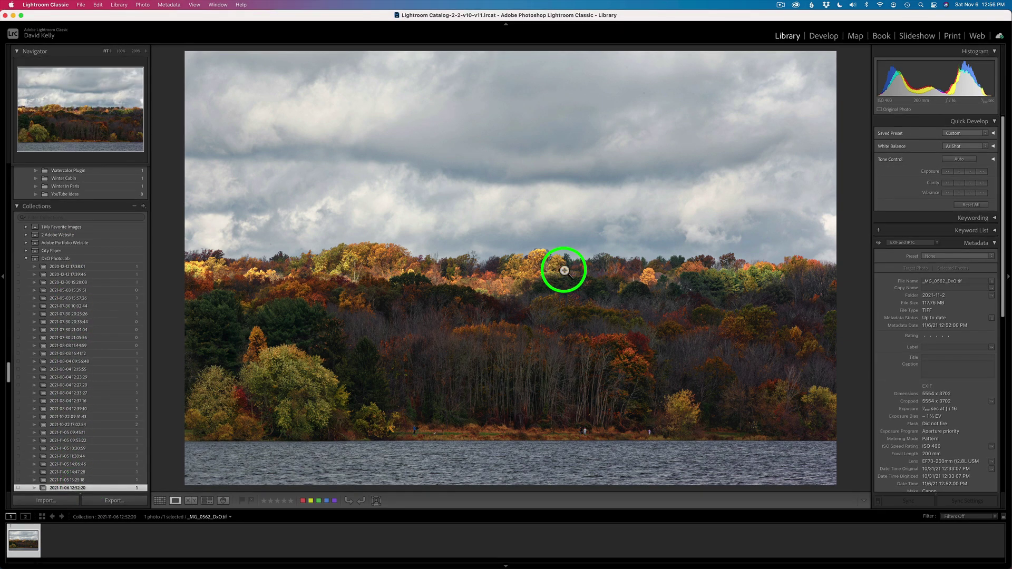
Step: In Lightroom Classic, examine the exported TIFF's treetops and sky up close, and return to the full-image view
left_click(536, 264)
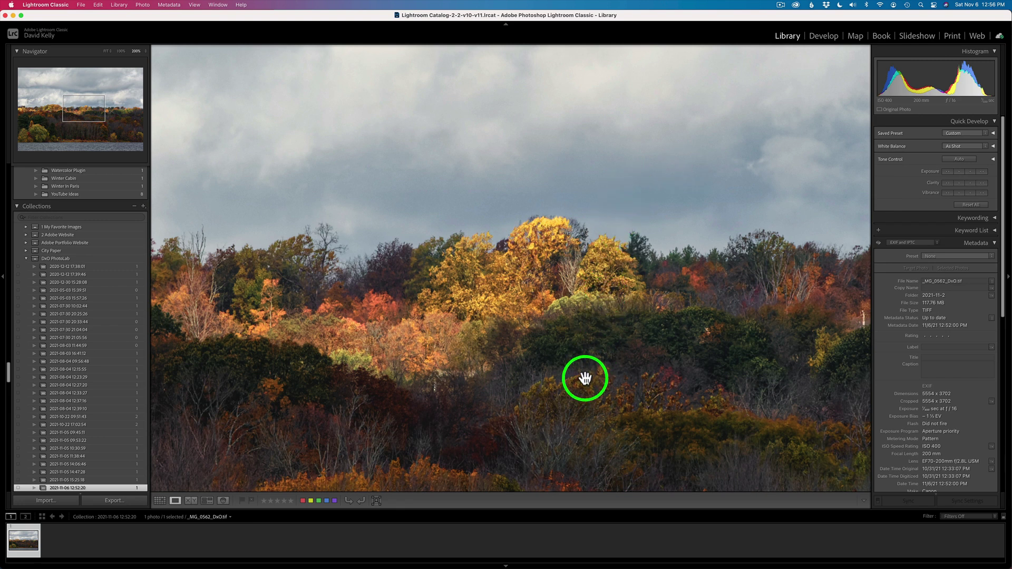
left_click_drag(436, 343, 841, 316)
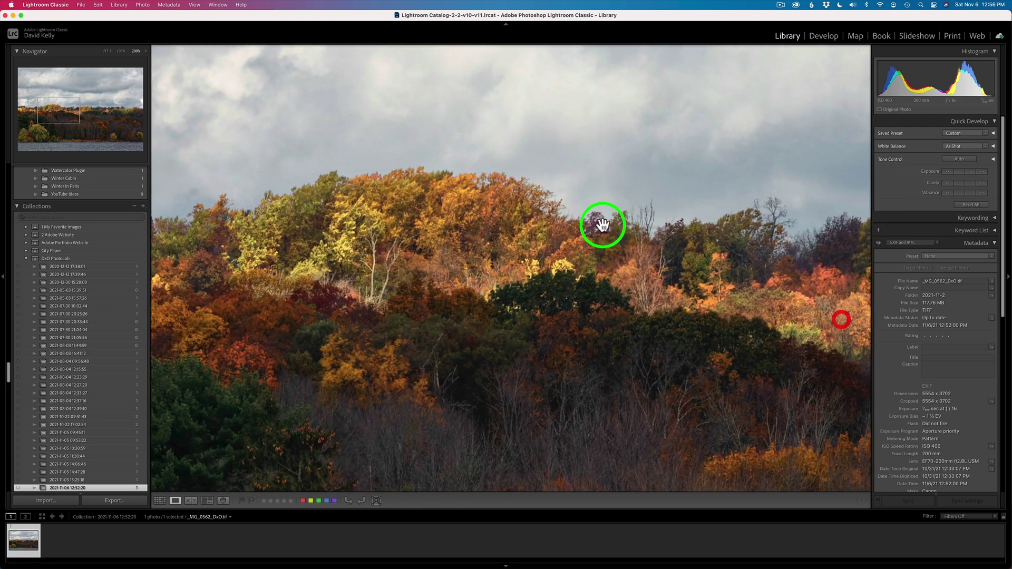
left_click_drag(445, 208, 599, 360)
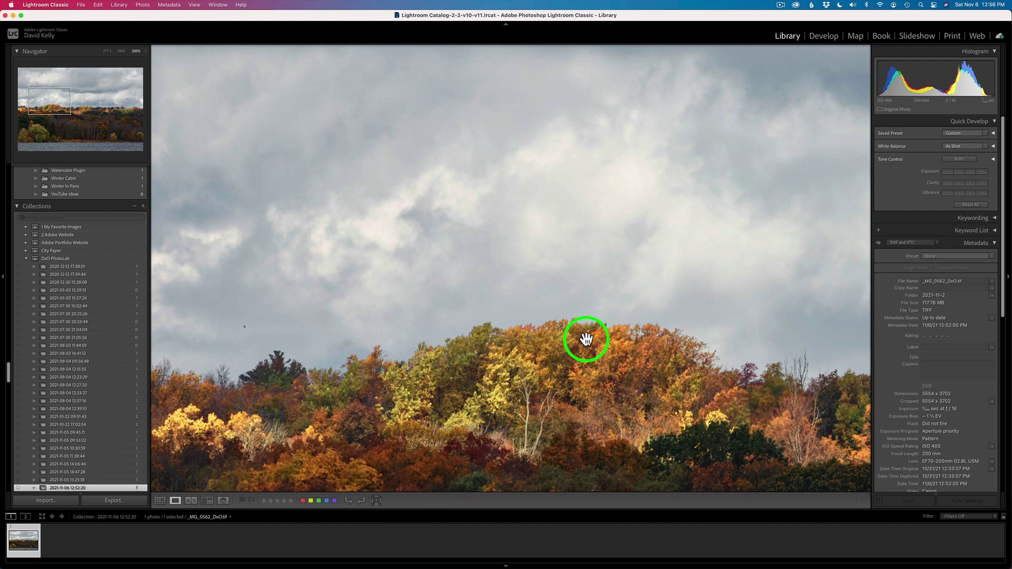
left_click(586, 339)
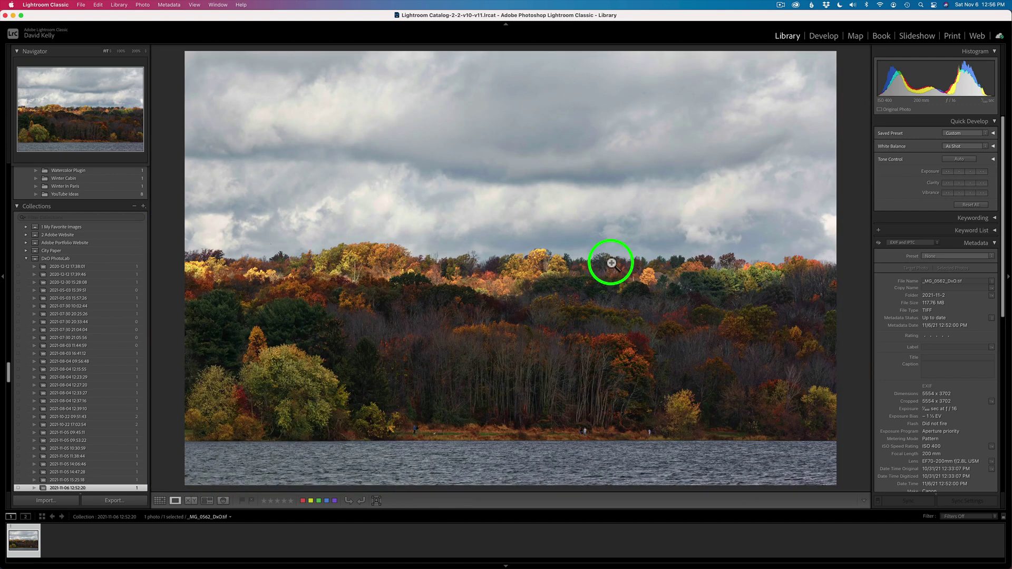
Step: Go to the exported TIFF's folder in the Library and compare it with the neighboring _MG_0562.CR2 Copy 2 in its stack
right_click(541, 194)
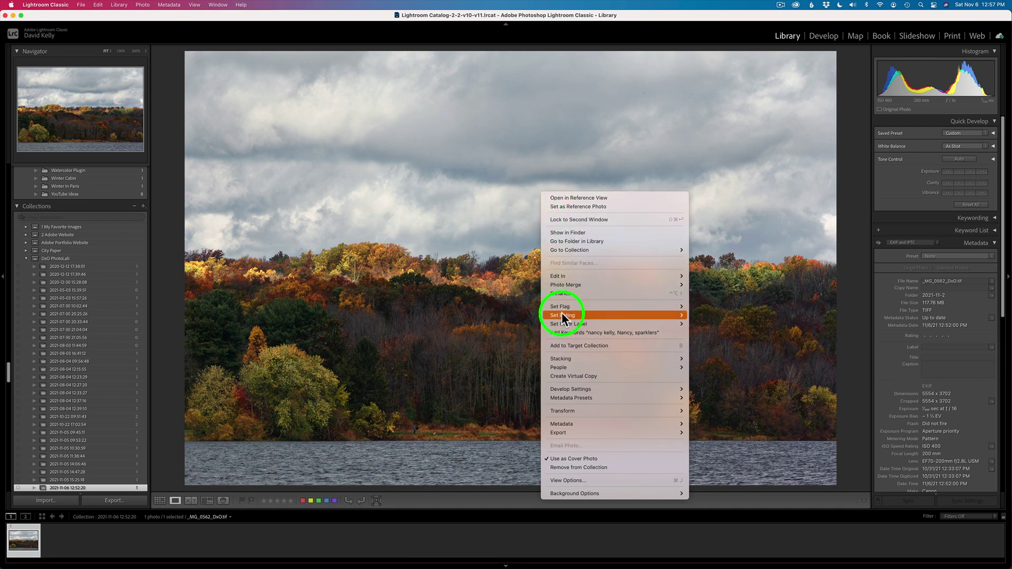
left_click(575, 243)
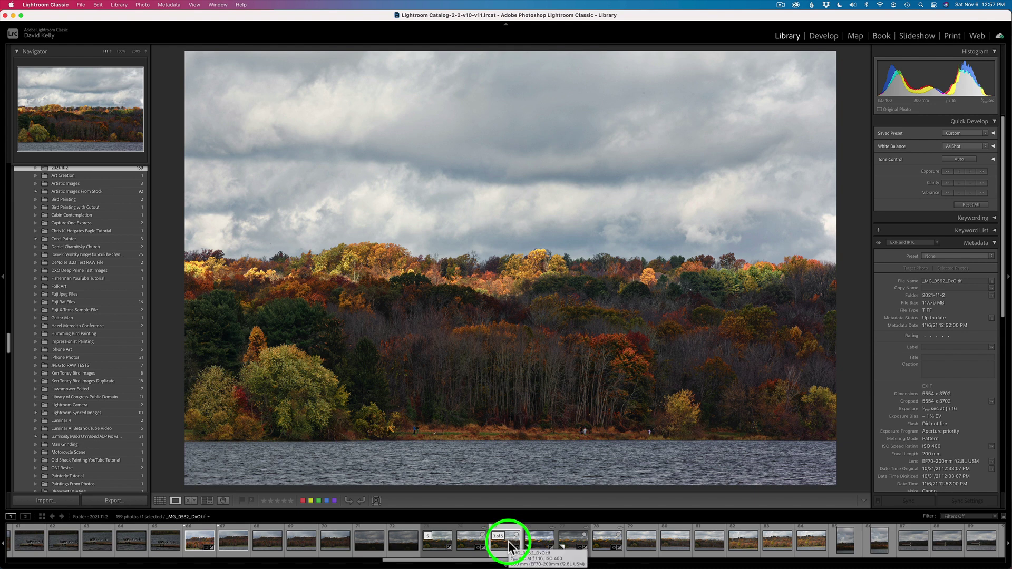
left_click(535, 545)
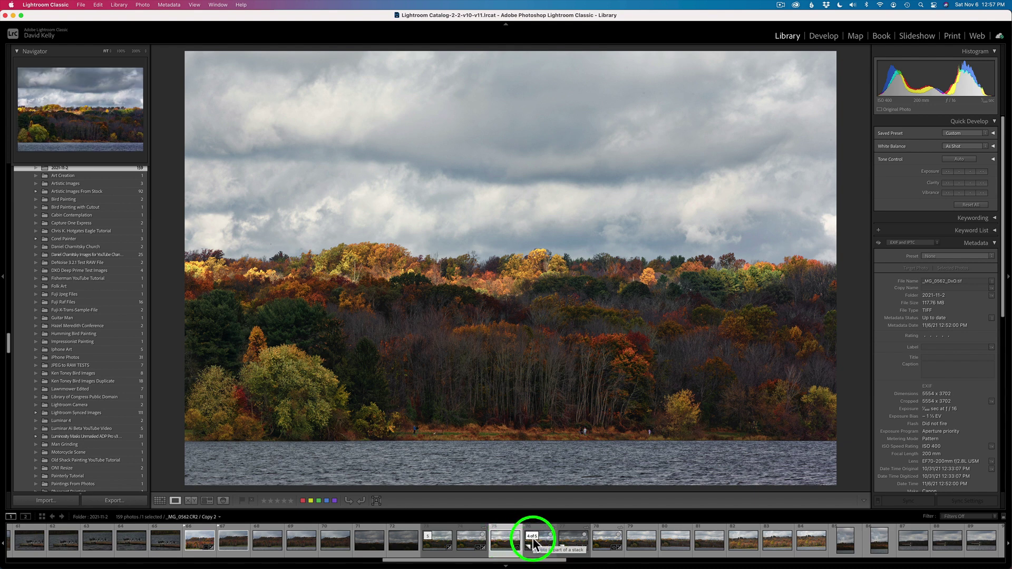
left_click(504, 541)
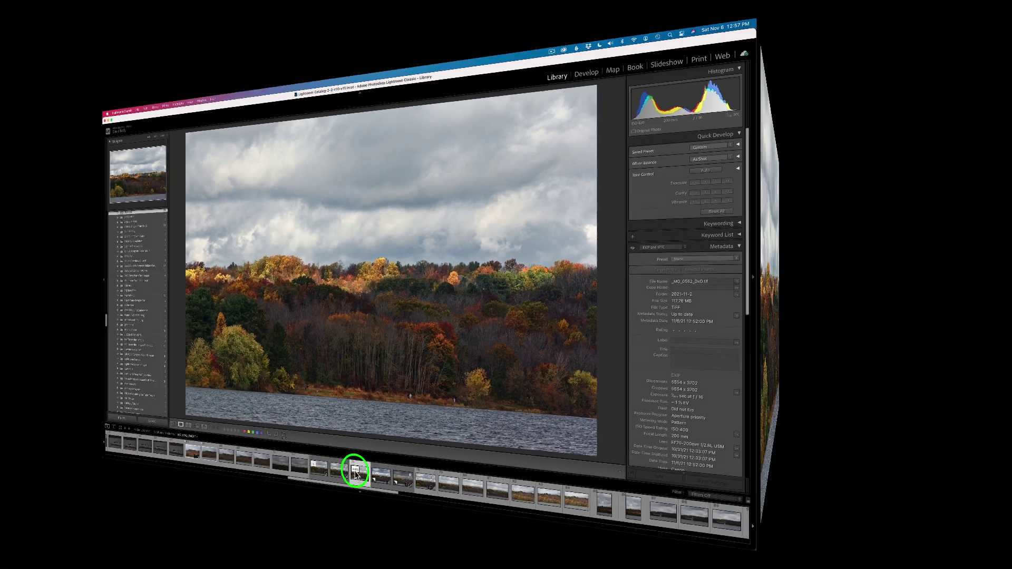